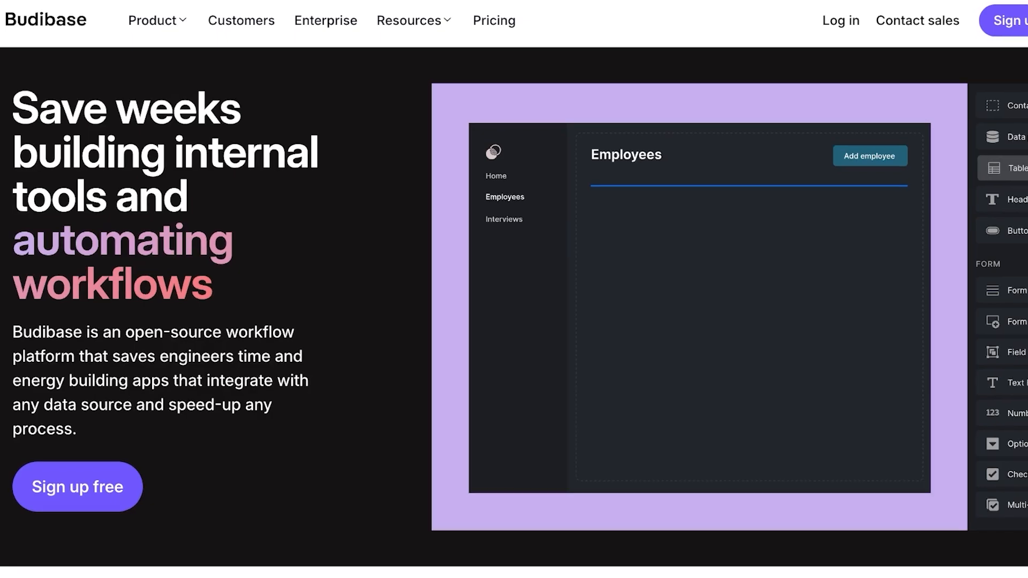
Step: Look through the solution types on the Budibase home page, including management apps, portals, approval flows, forms and admin panels
scroll(514, 289, down, 5)
scroll(514, 289, down, 10)
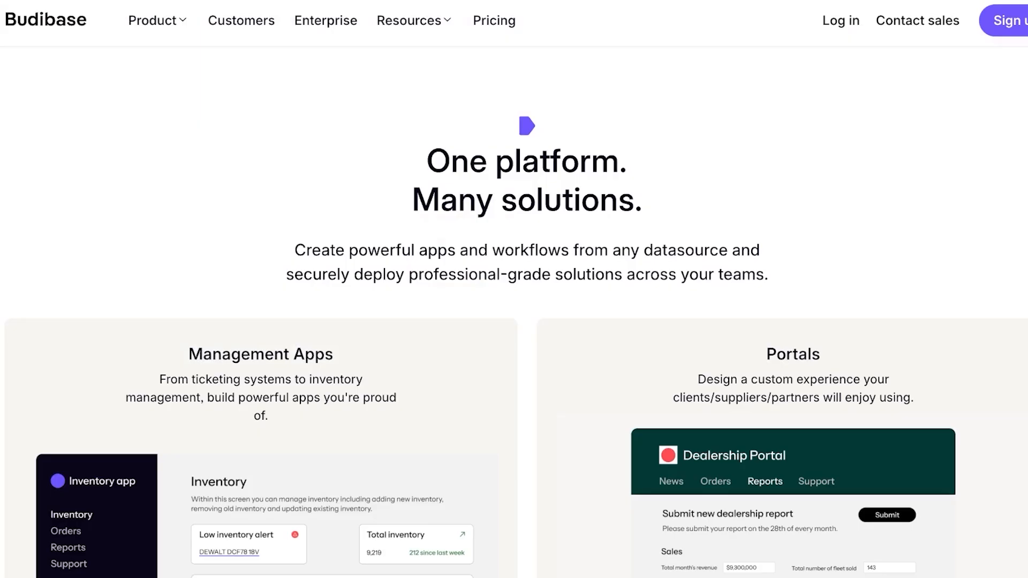
scroll(514, 289, up, 1)
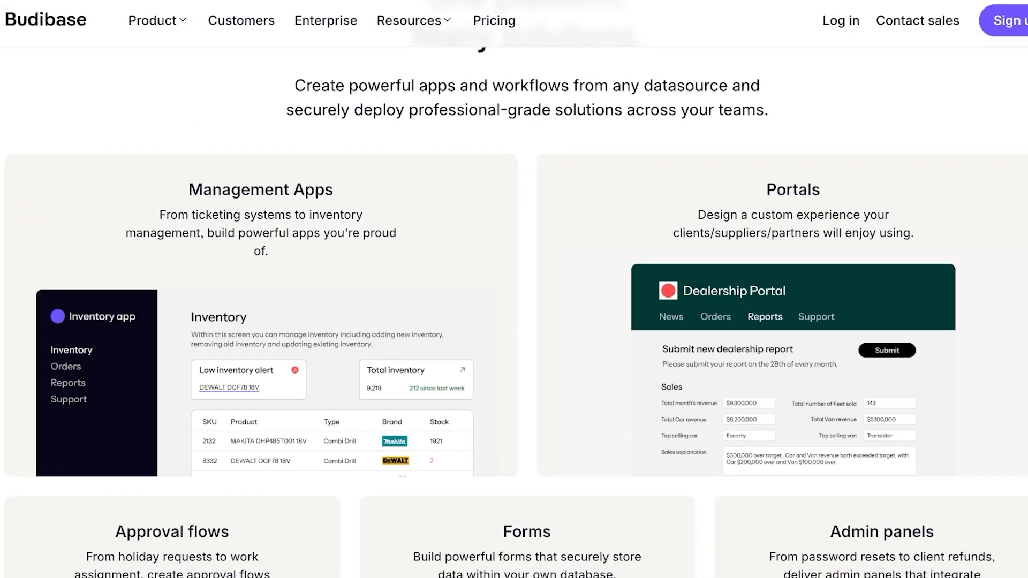
scroll(514, 289, down, 1)
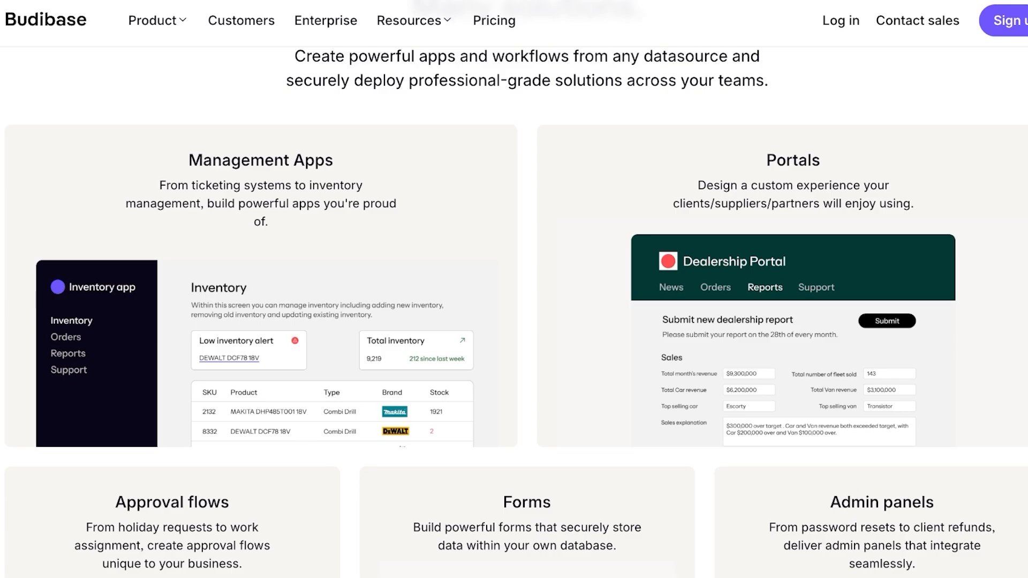
scroll(515, 309, down, 1)
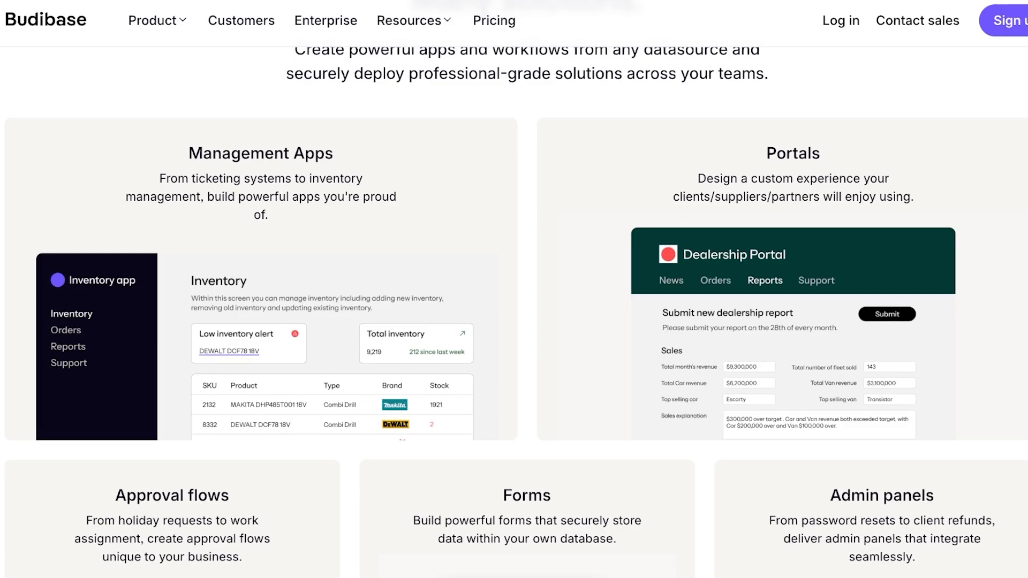
scroll(514, 309, down, 1)
scroll(514, 309, up, 1)
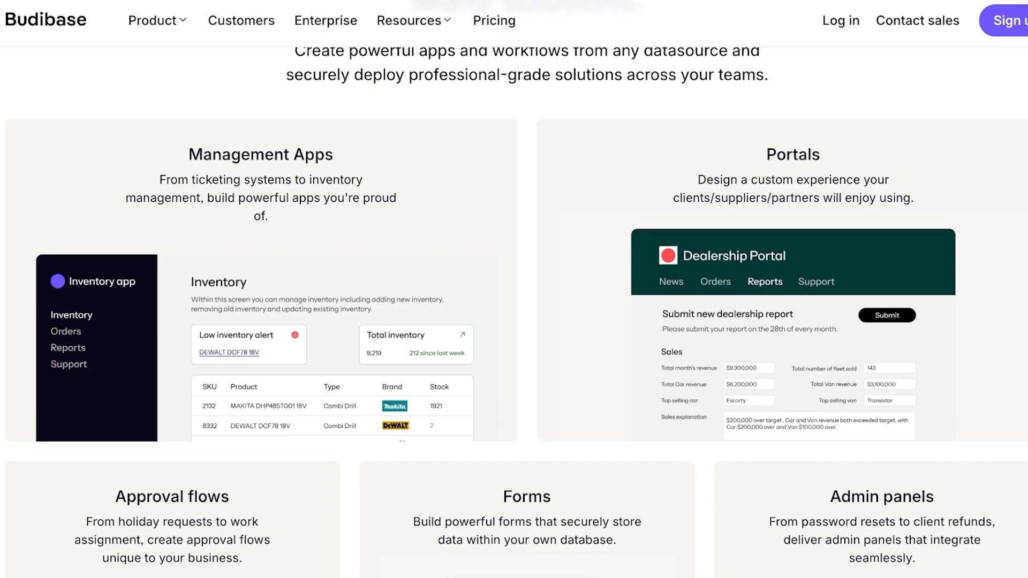
scroll(515, 309, down, 8)
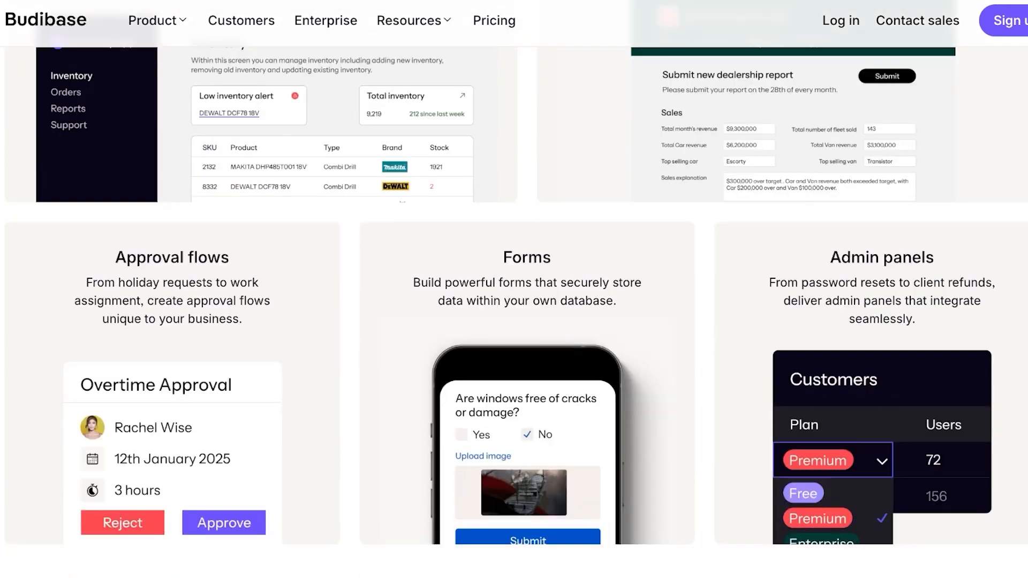
Step: Read the home page's feature sections on connecting data sources, generating apps from data, designing apps and building automations
scroll(514, 309, down, 7)
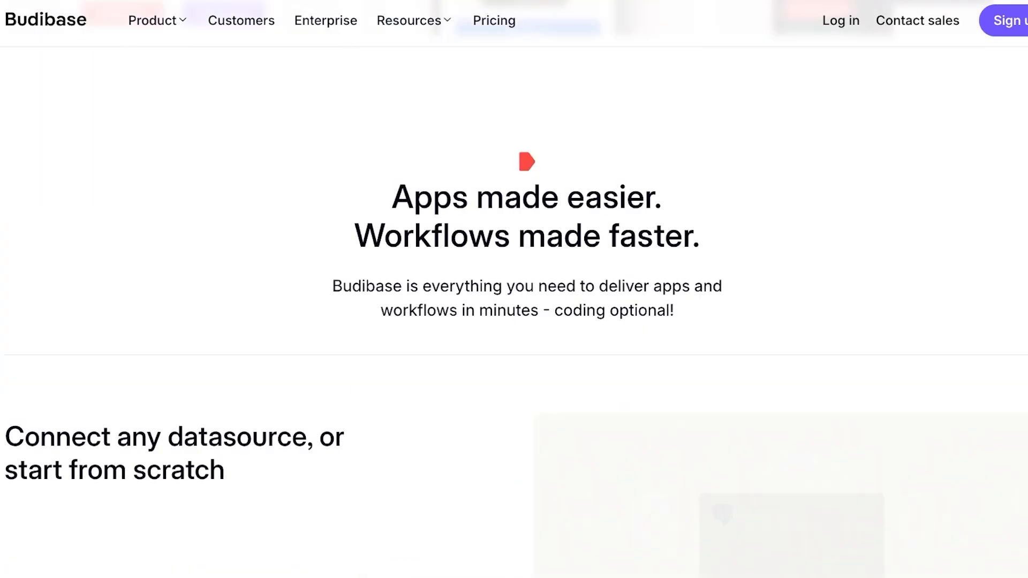
scroll(514, 309, down, 1)
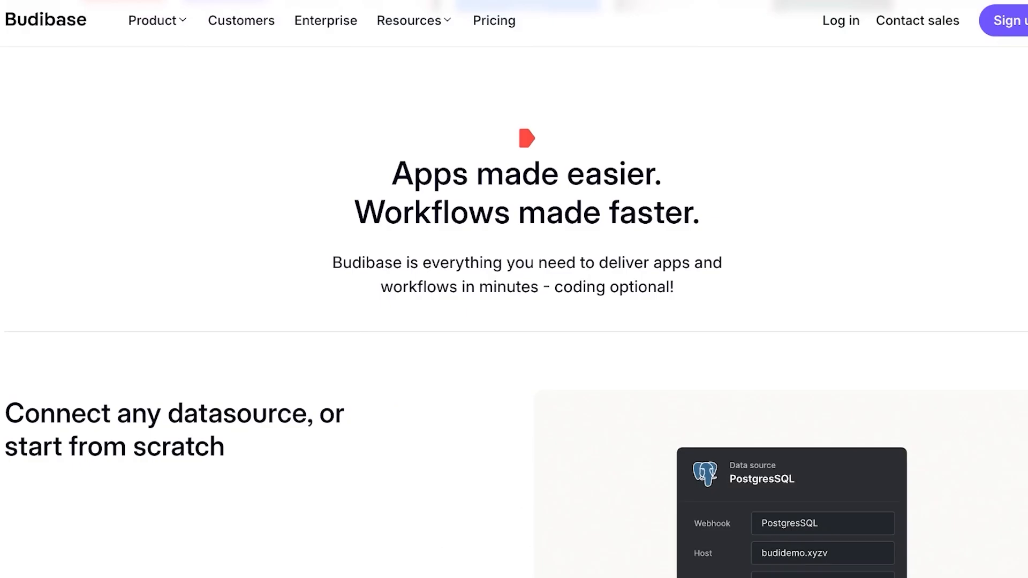
scroll(514, 309, down, 2)
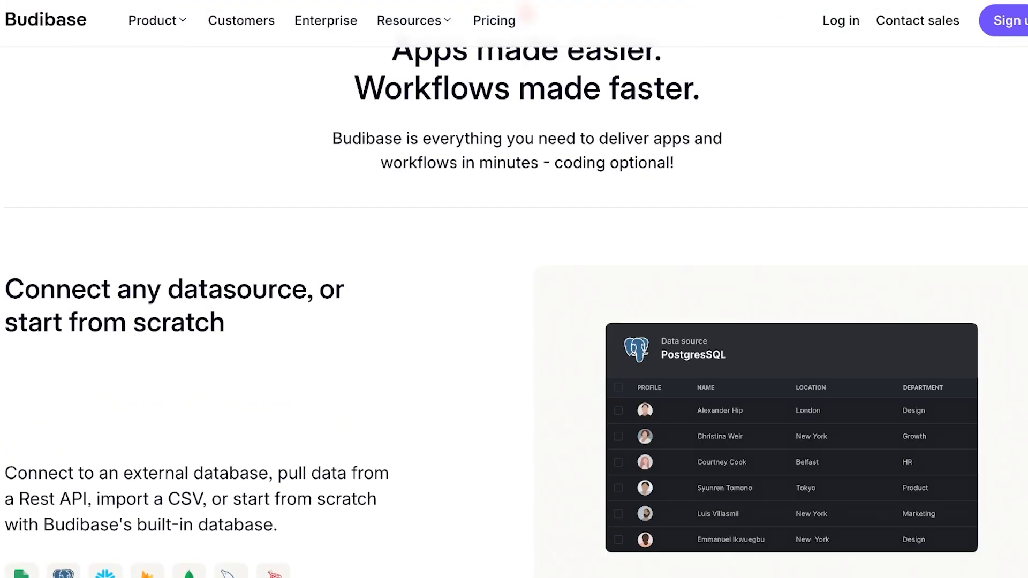
scroll(514, 309, down, 6)
scroll(514, 309, up, 2)
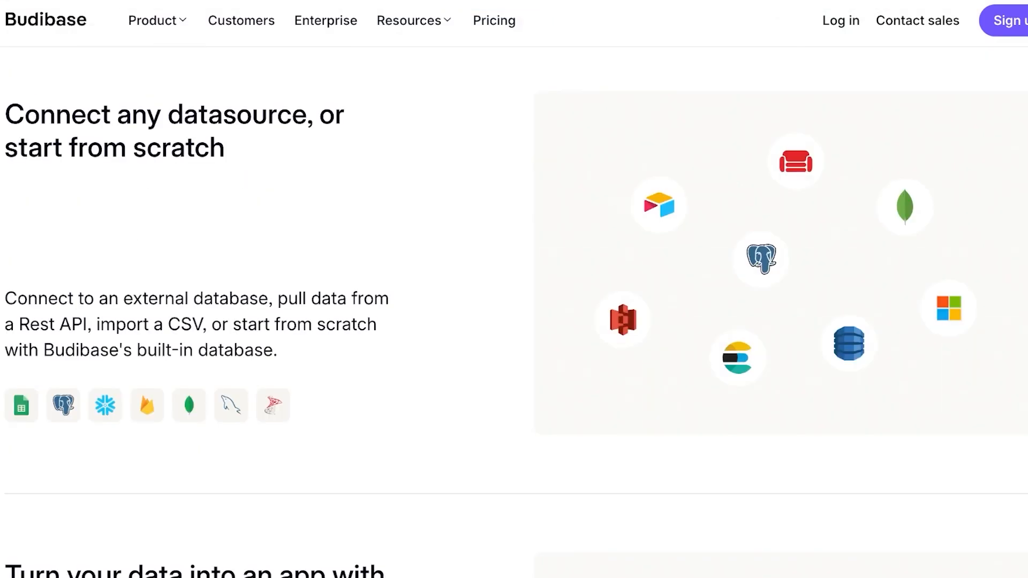
scroll(514, 309, down, 5)
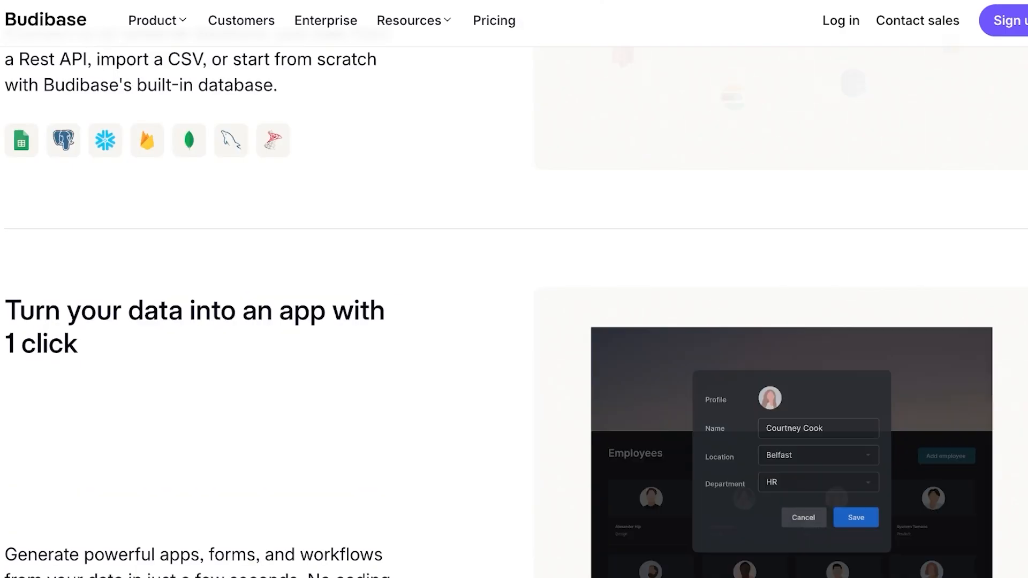
scroll(514, 309, down, 3)
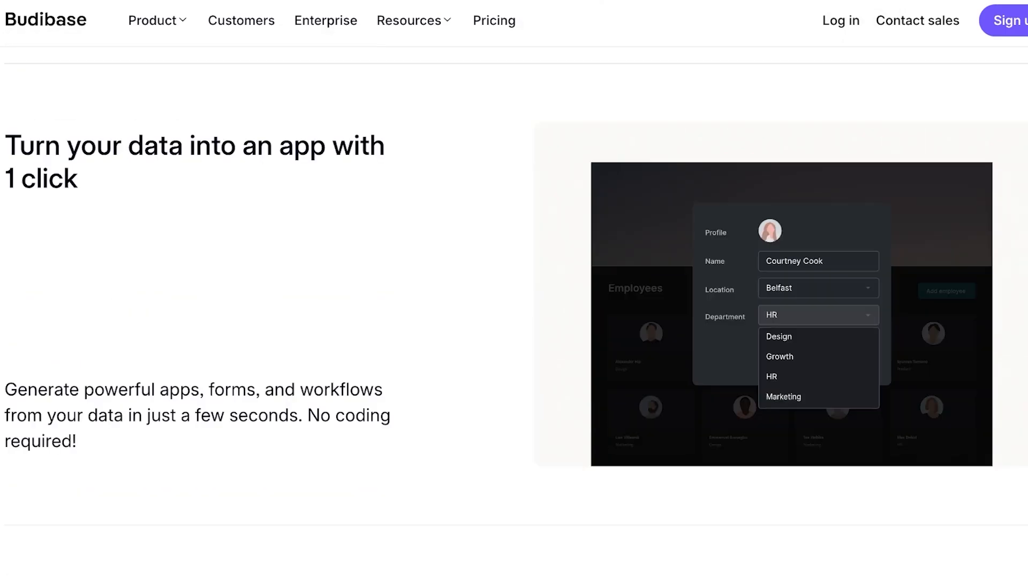
scroll(514, 309, down, 1)
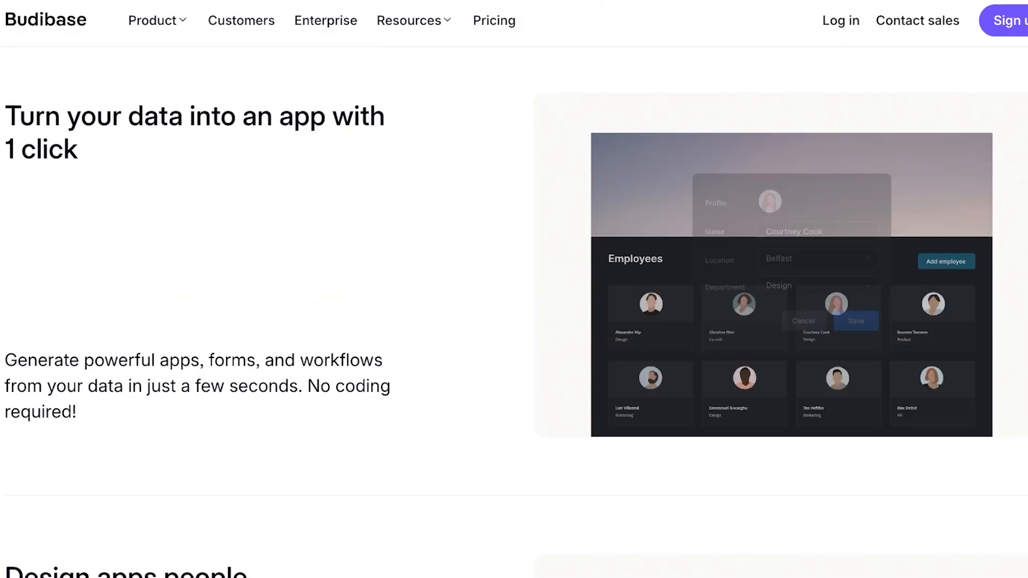
scroll(515, 309, down, 6)
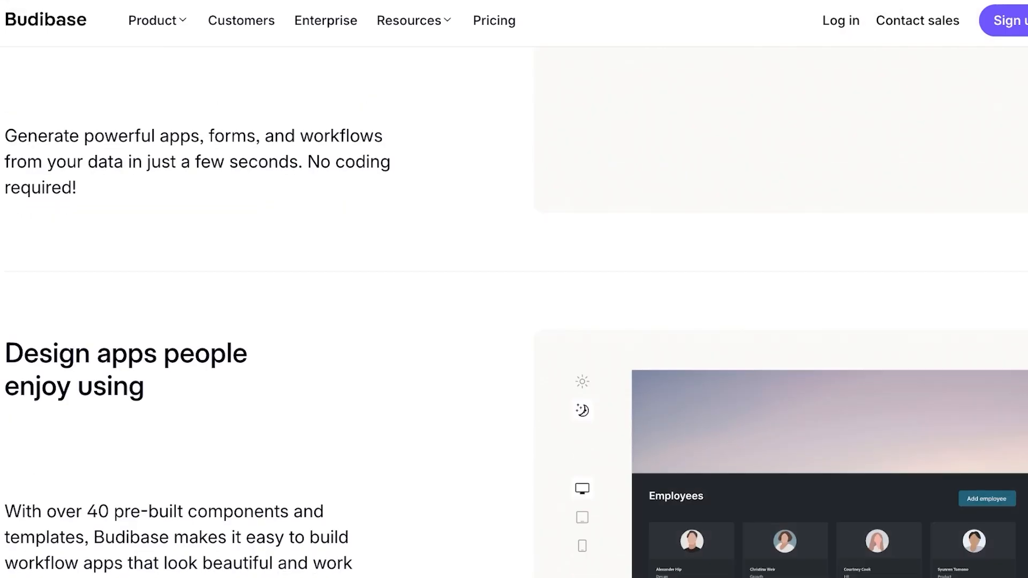
scroll(514, 309, down, 9)
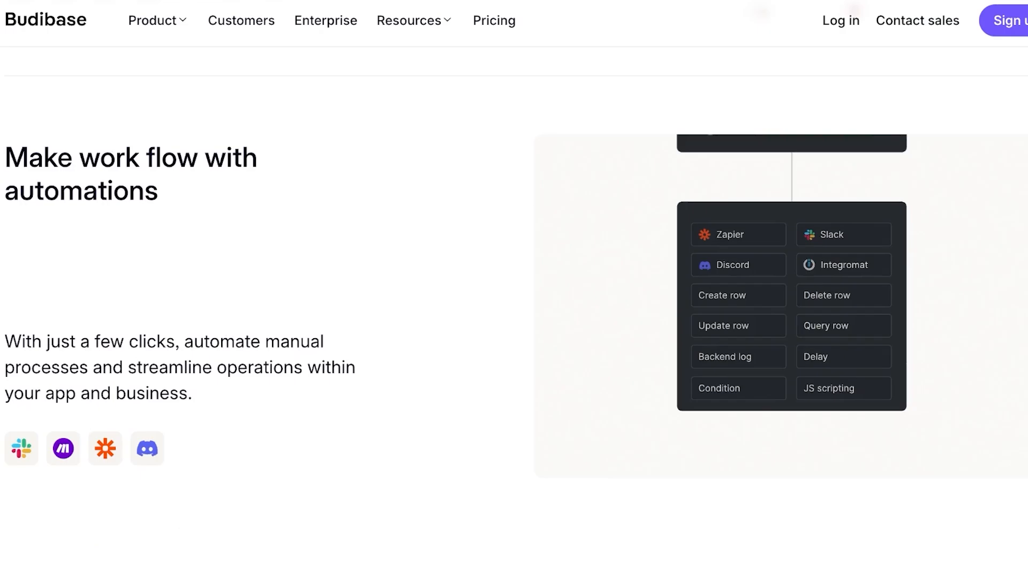
scroll(514, 309, down, 1)
scroll(514, 309, down, 8)
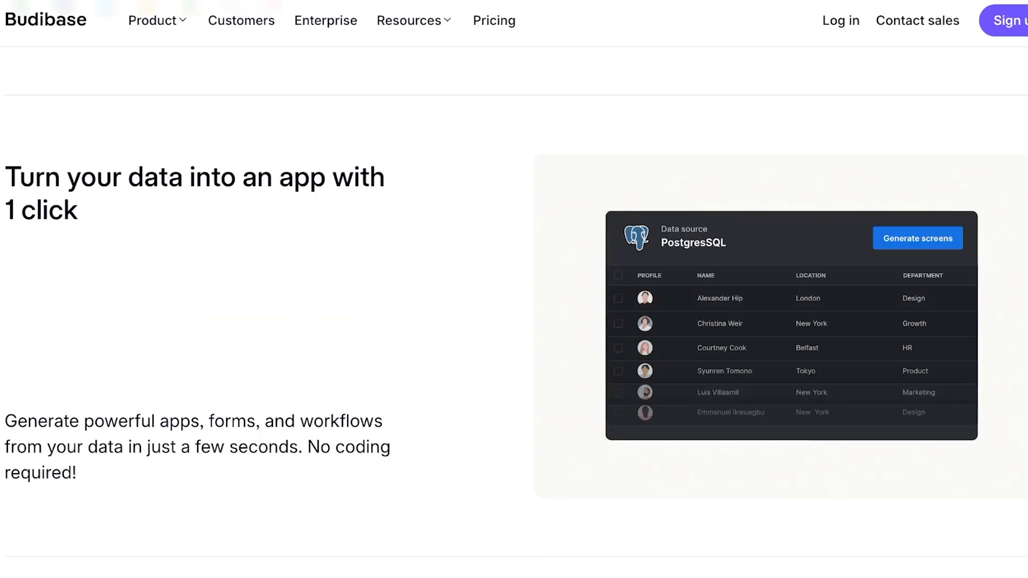
scroll(515, 309, down, 10)
scroll(515, 309, up, 20)
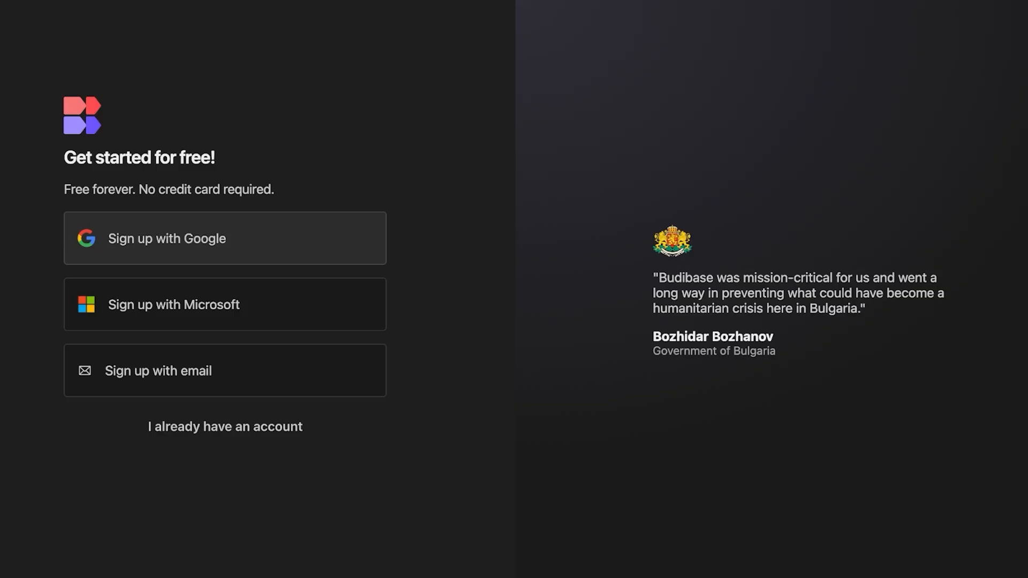
Step: Sign up with an existing Google account and allow Budibase to access its profile information
click(225, 238)
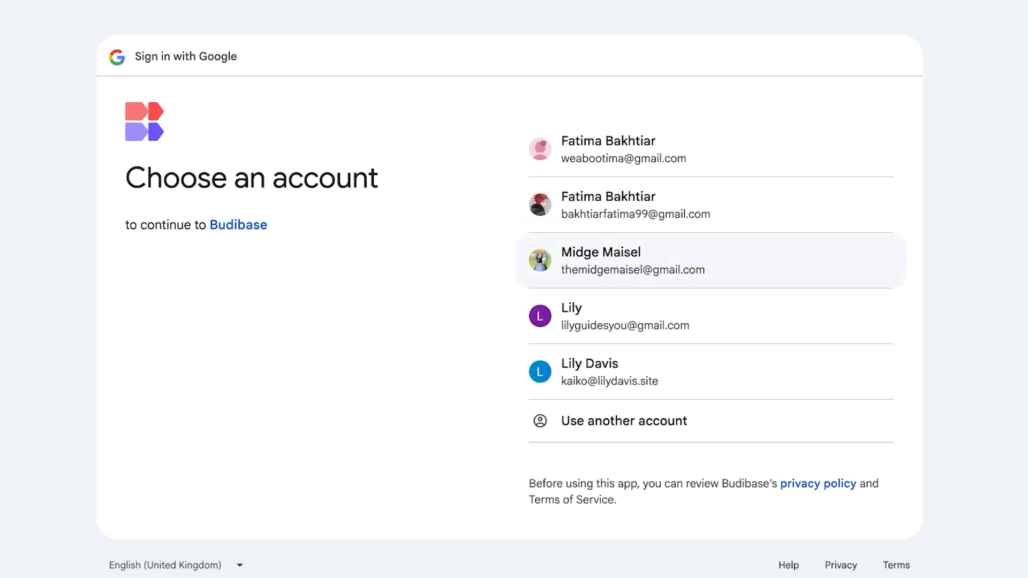
click(711, 261)
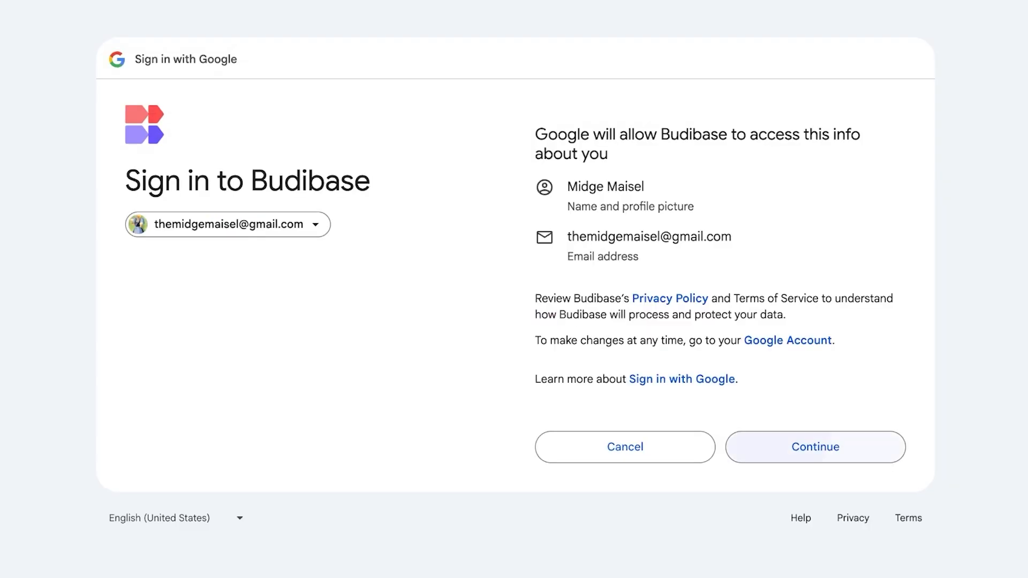
click(815, 447)
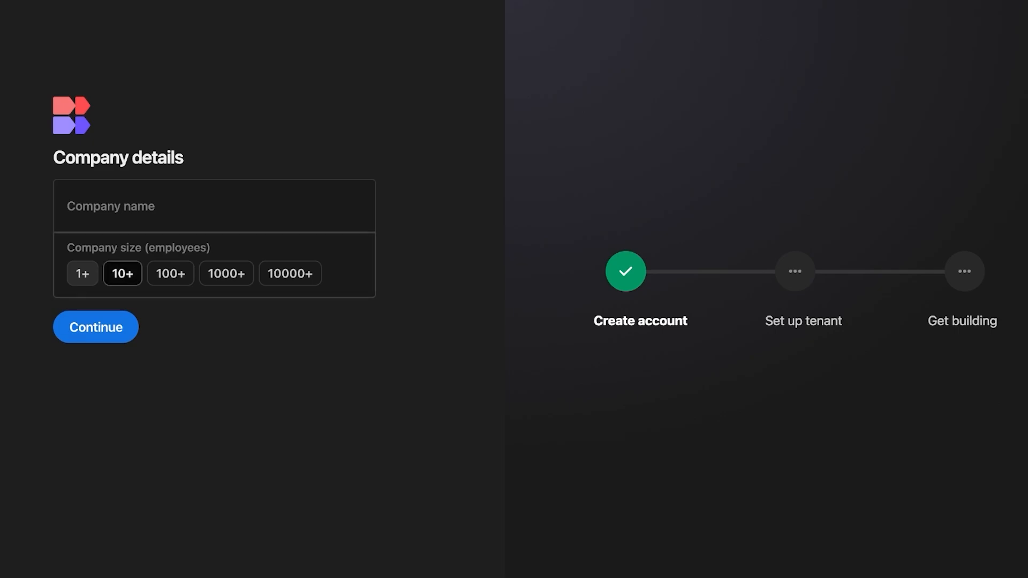
Step: Enter Spencer as the company name and submit the company details
click(95, 328)
click(70, 213)
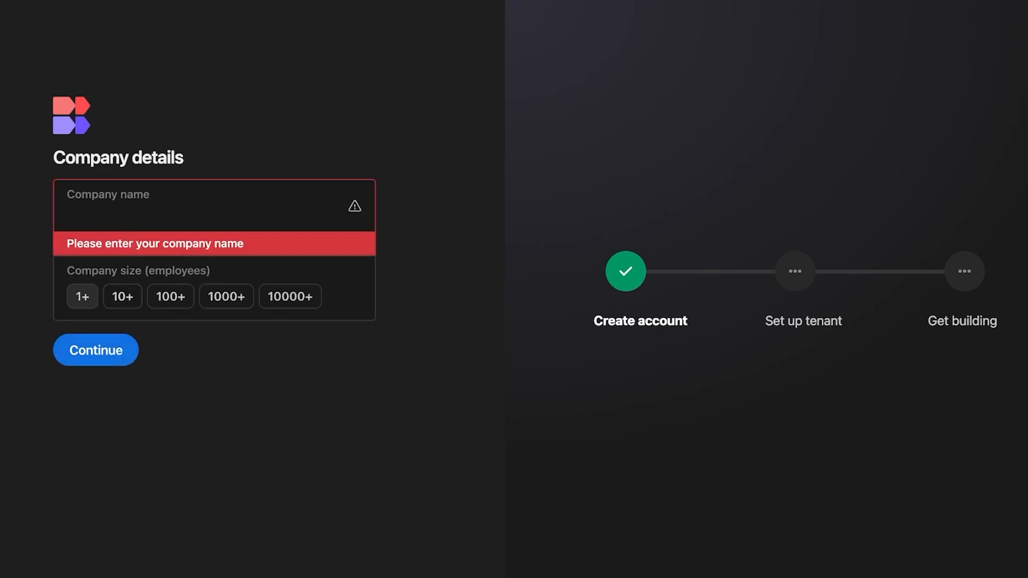
text(Spencer)
key(Return)
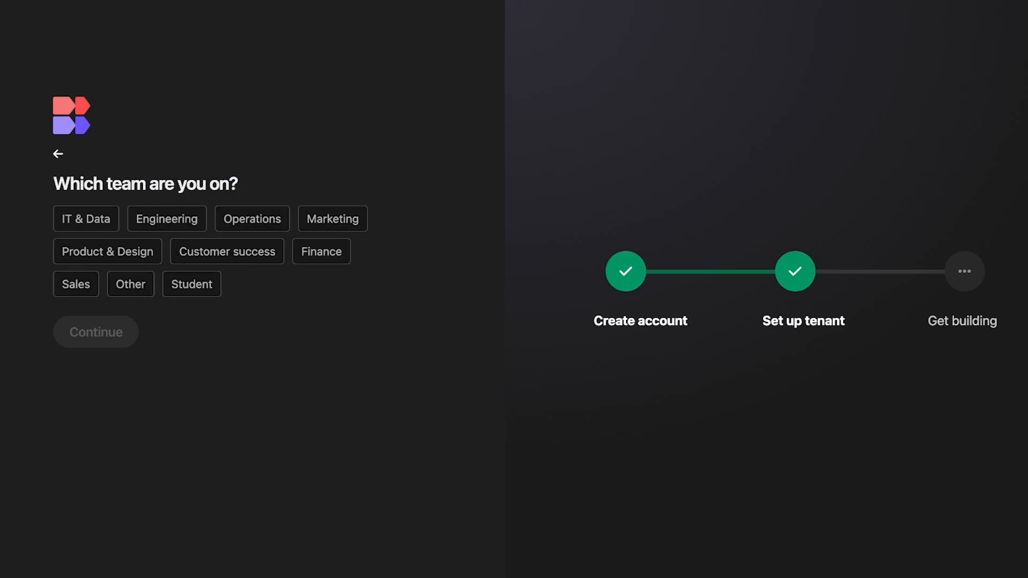
Step: Choose Marketing as the team and an internal tool as what to build in the onboarding questions
click(333, 219)
click(96, 332)
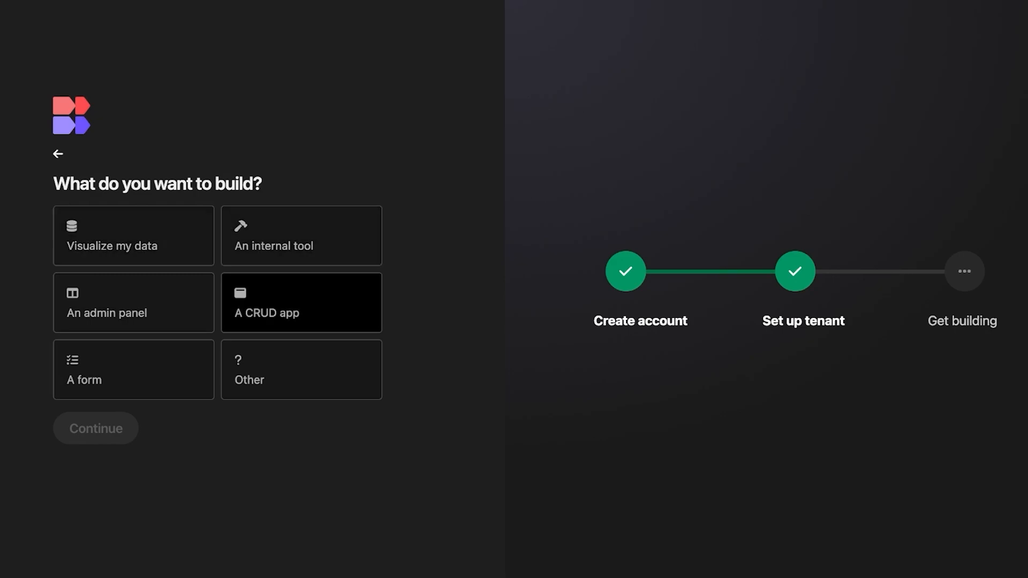
click(301, 237)
click(96, 428)
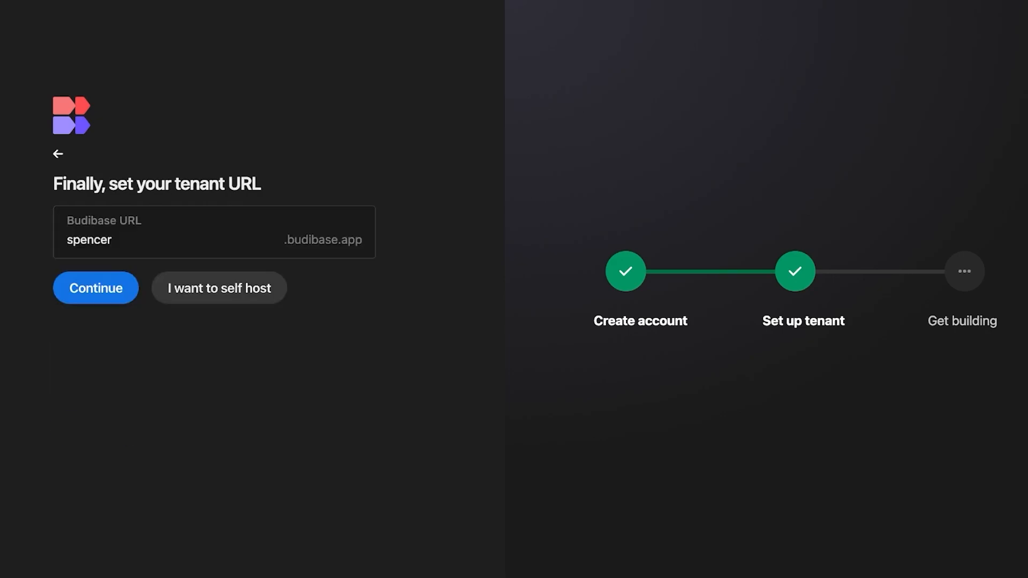
Step: Accept the suggested tenant URL, create the app My first app with the URL my-first-app, and proceed past the trial introduction
click(114, 240)
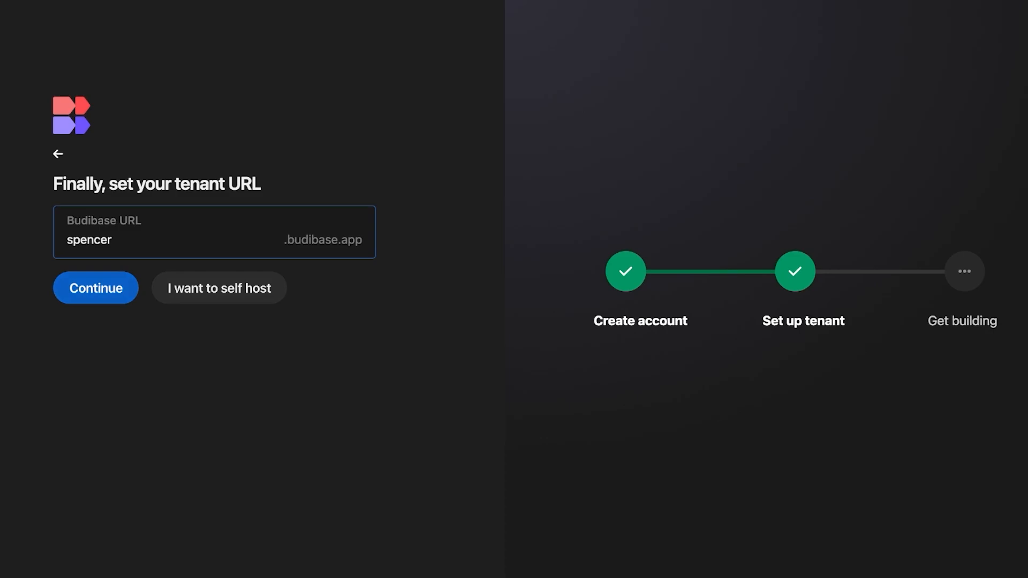
key(Return)
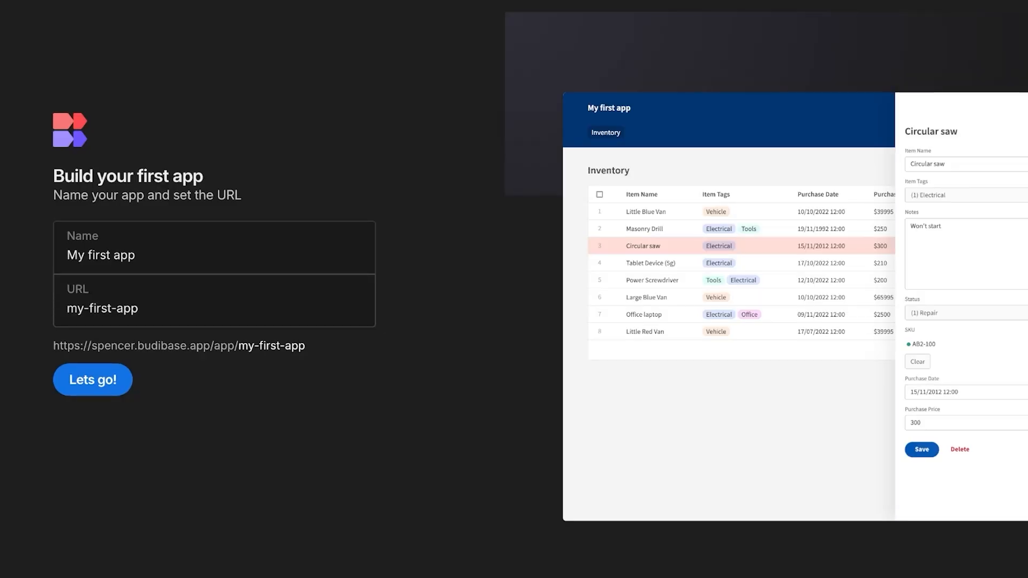
click(92, 380)
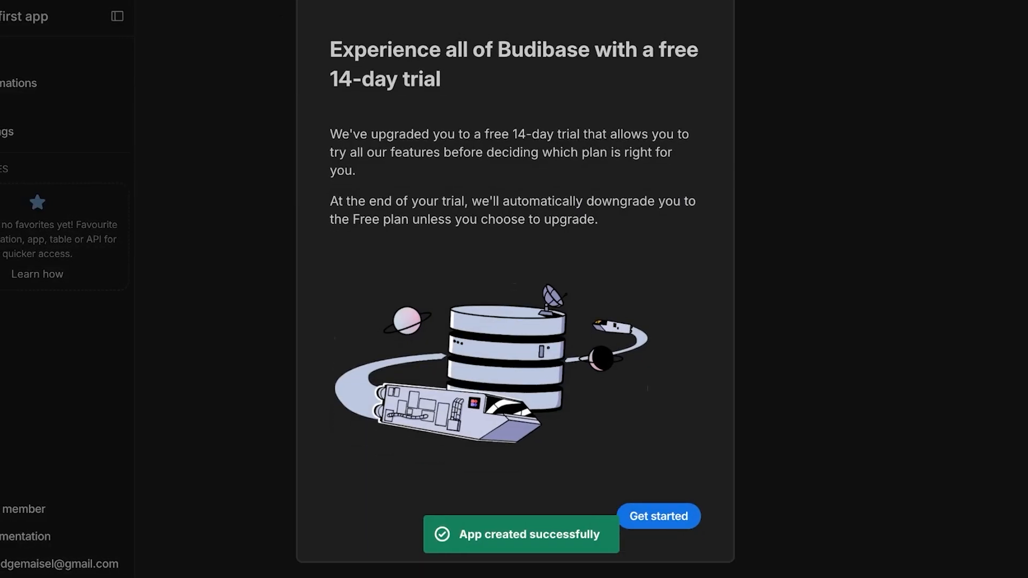
click(659, 508)
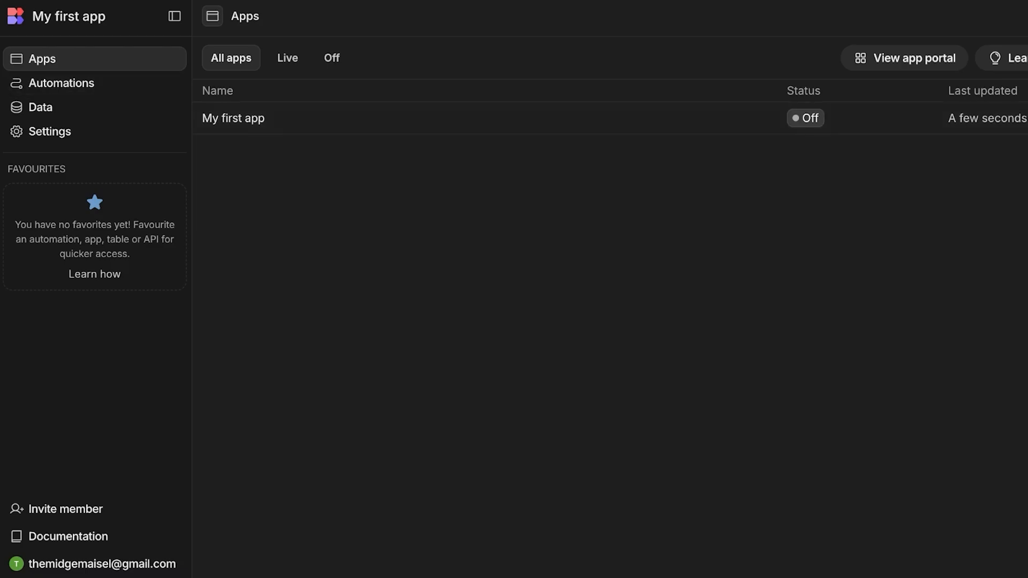
Step: Look over the workspace's Automations, Settings and Data sections, including the sample data tables
click(61, 83)
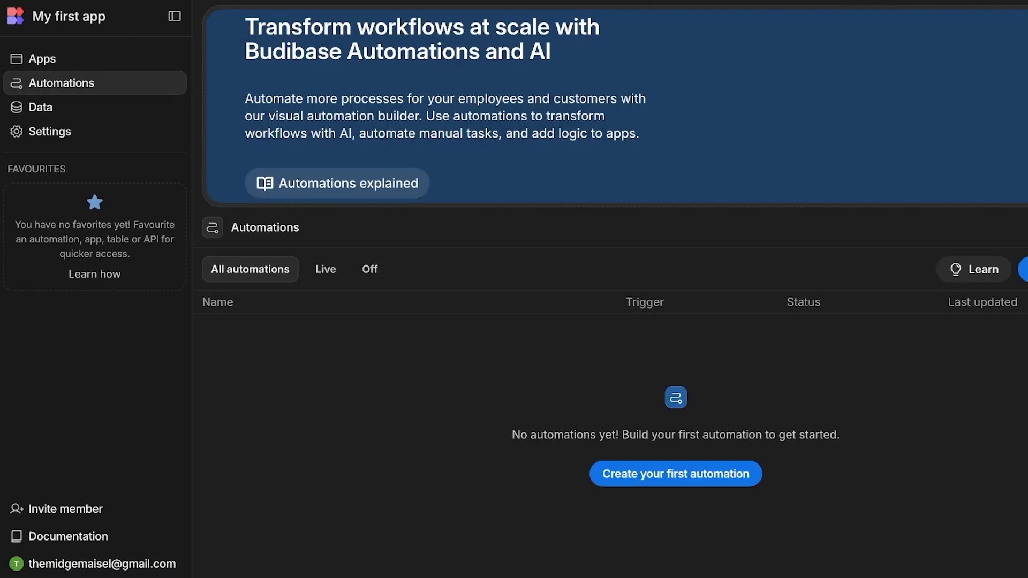
click(40, 107)
click(49, 131)
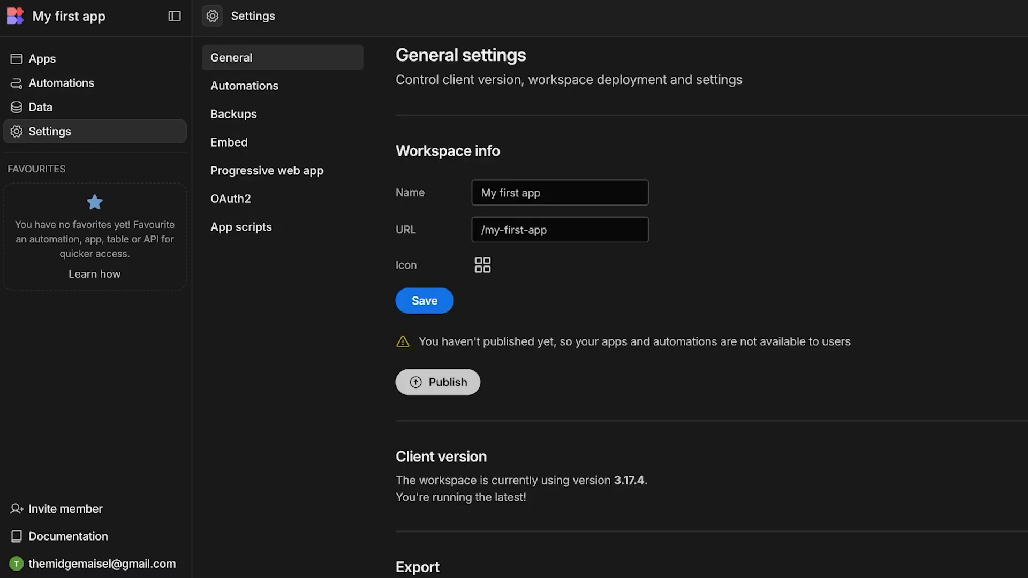
click(41, 107)
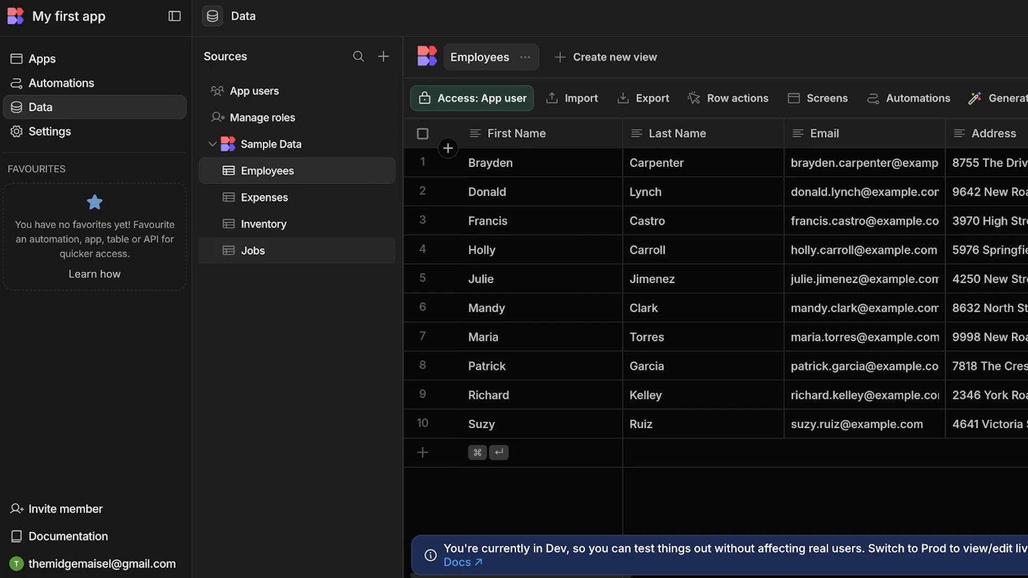
Step: Open My first app in the app builder and review the inventory screen's bindings, state variable and component list
click(42, 59)
click(233, 118)
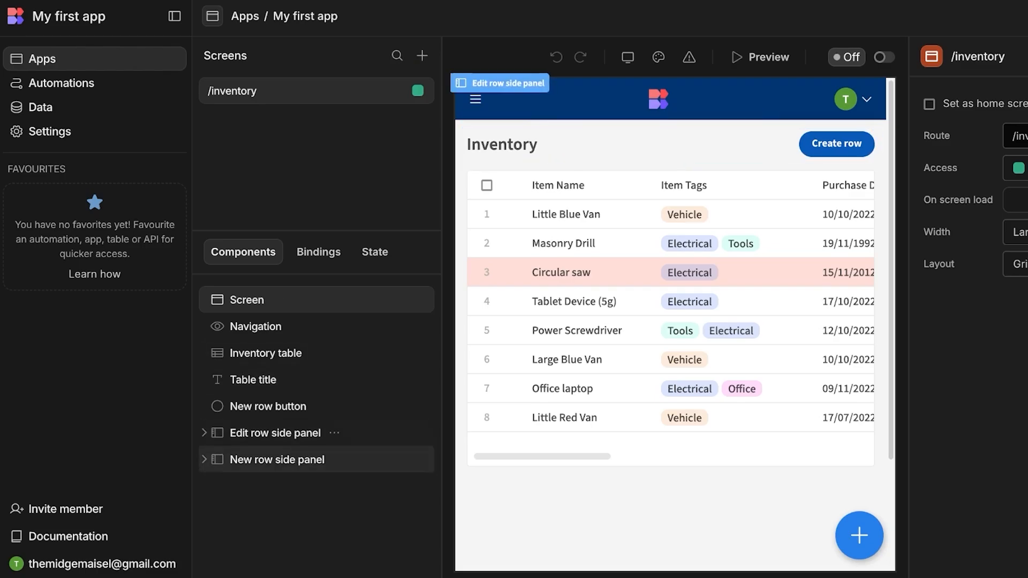
click(319, 251)
click(375, 252)
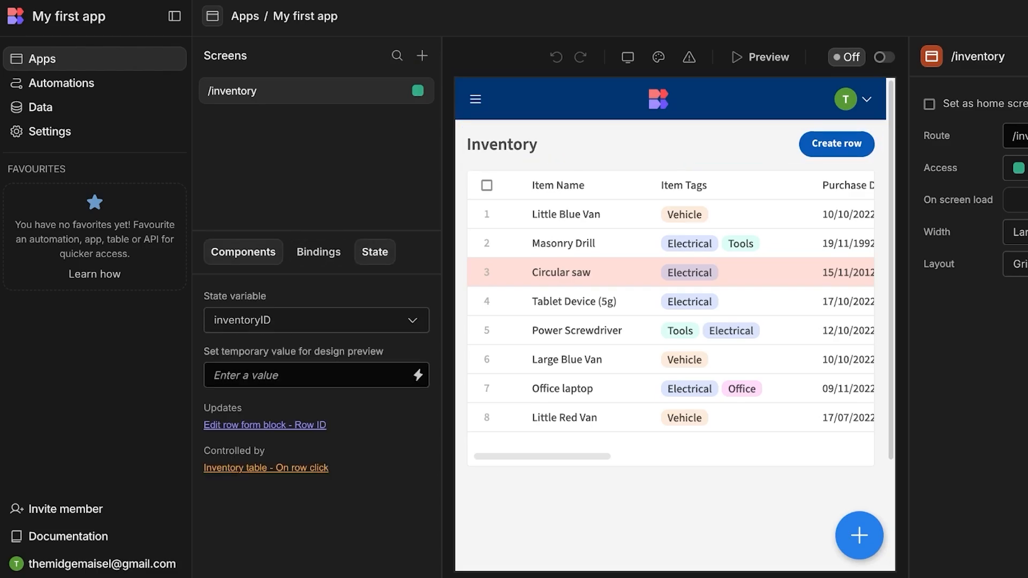
click(243, 251)
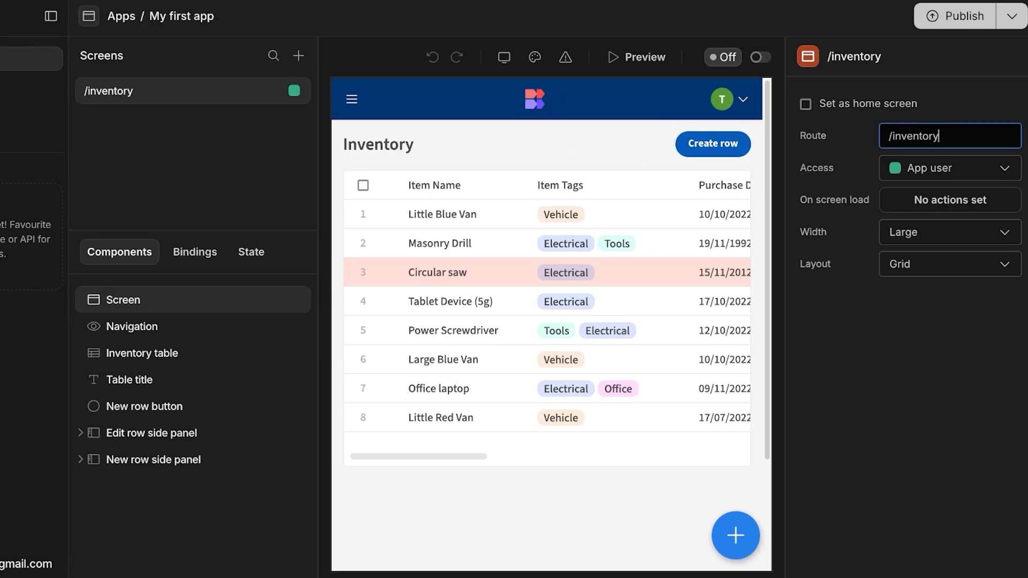
Step: Set the inventory screen as the home screen and open the settings of the Navigation component
click(806, 104)
click(129, 380)
click(132, 327)
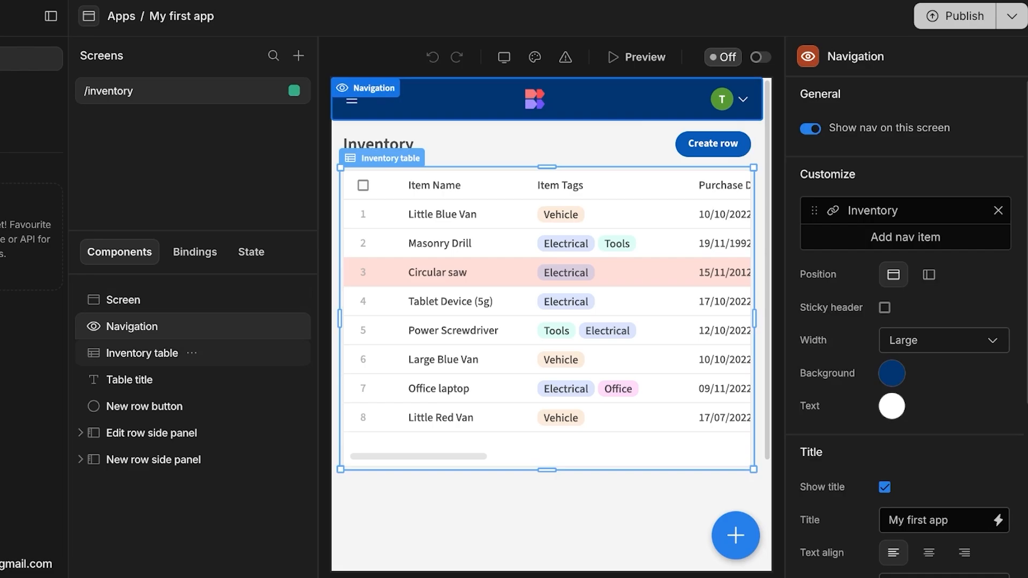
Step: Leave the Navigation settings, return to the apps list and create a new app named invn
scroll(546, 295, down, 3)
click(636, 57)
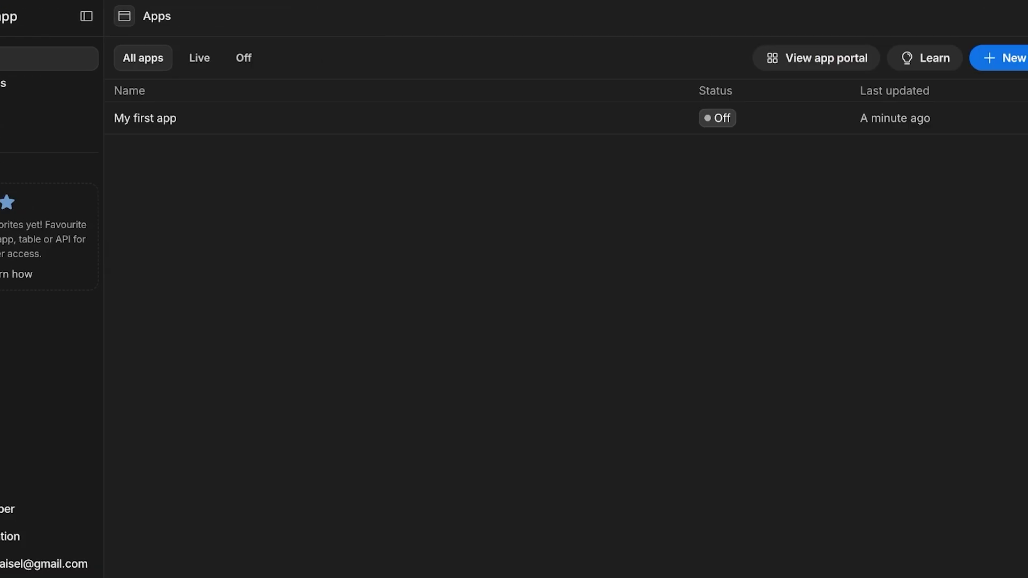
click(985, 58)
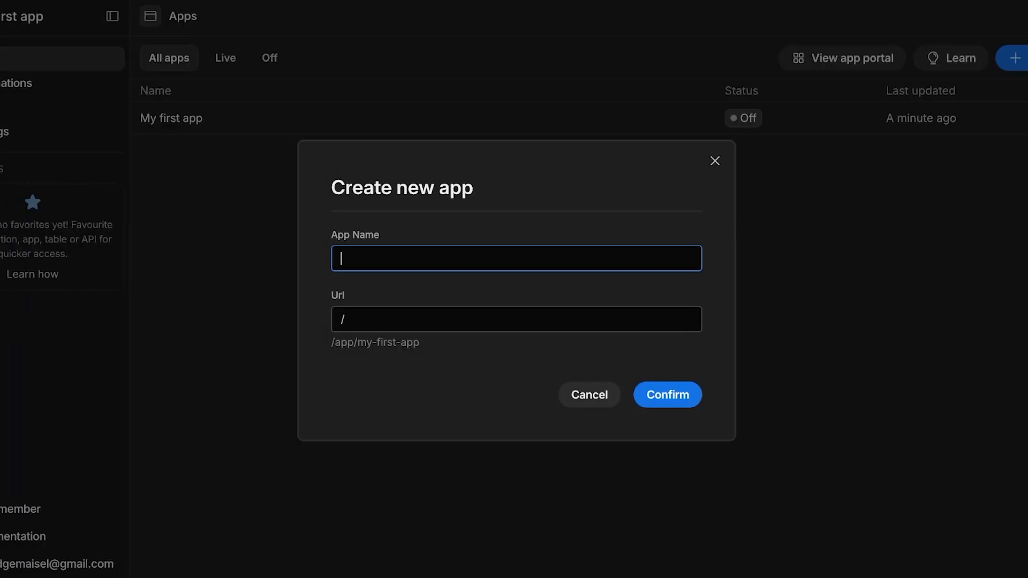
text(invn)
key(Return)
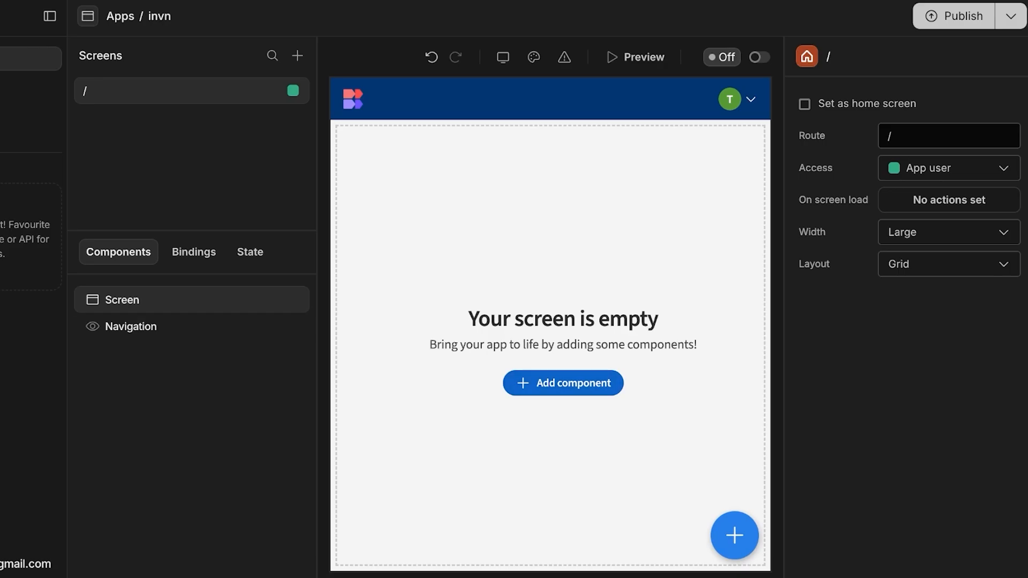
Step: Browse the available components and add a Container to the empty screen of the invn app
click(563, 384)
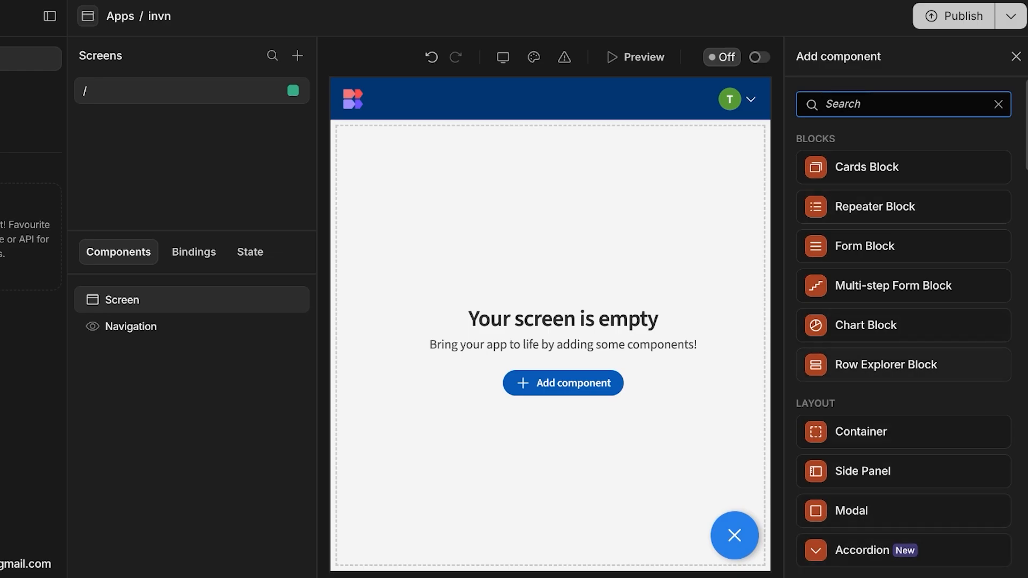
scroll(904, 371, down, 15)
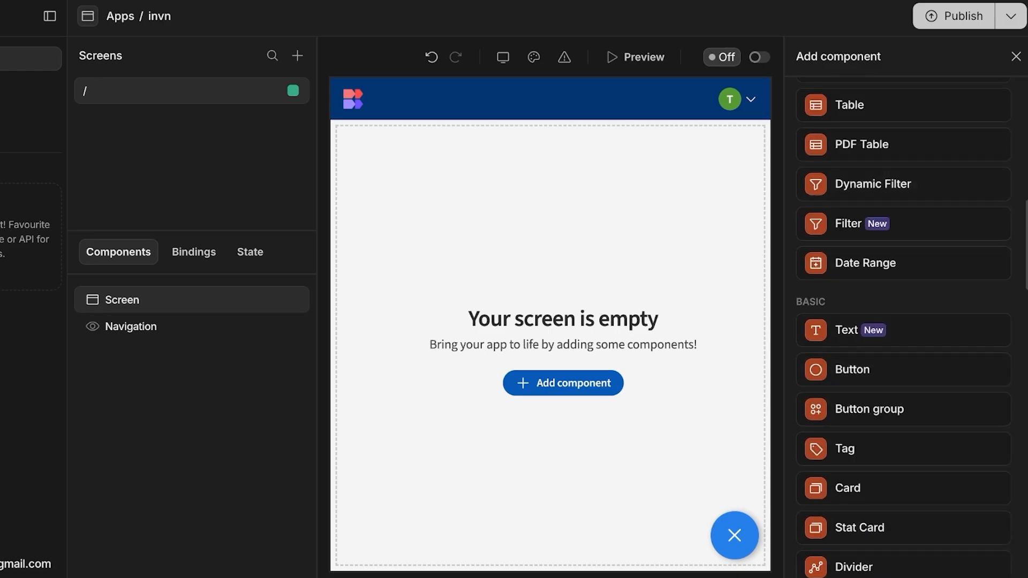
scroll(904, 372, down, 15)
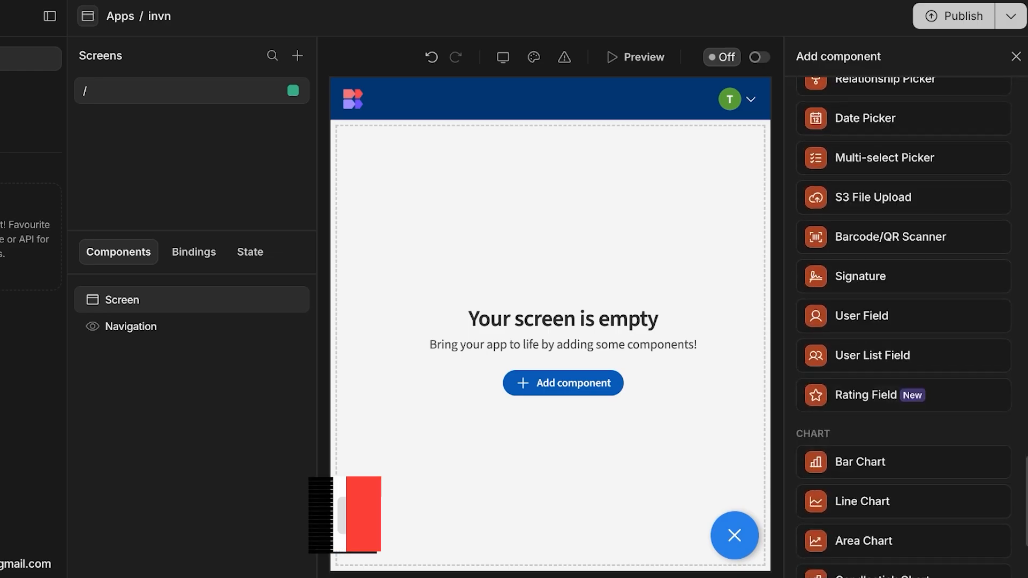
scroll(904, 371, up, 20)
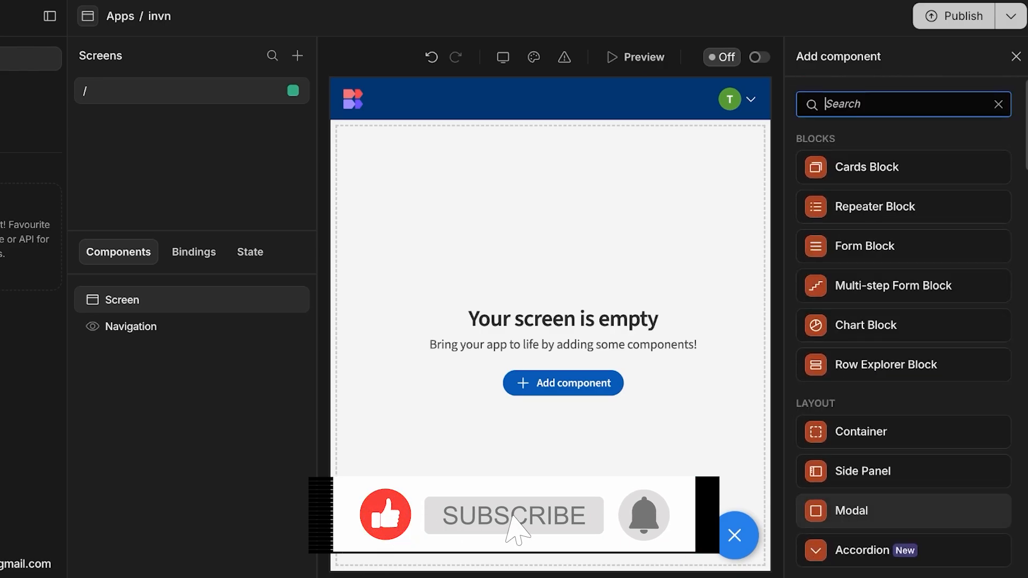
click(867, 167)
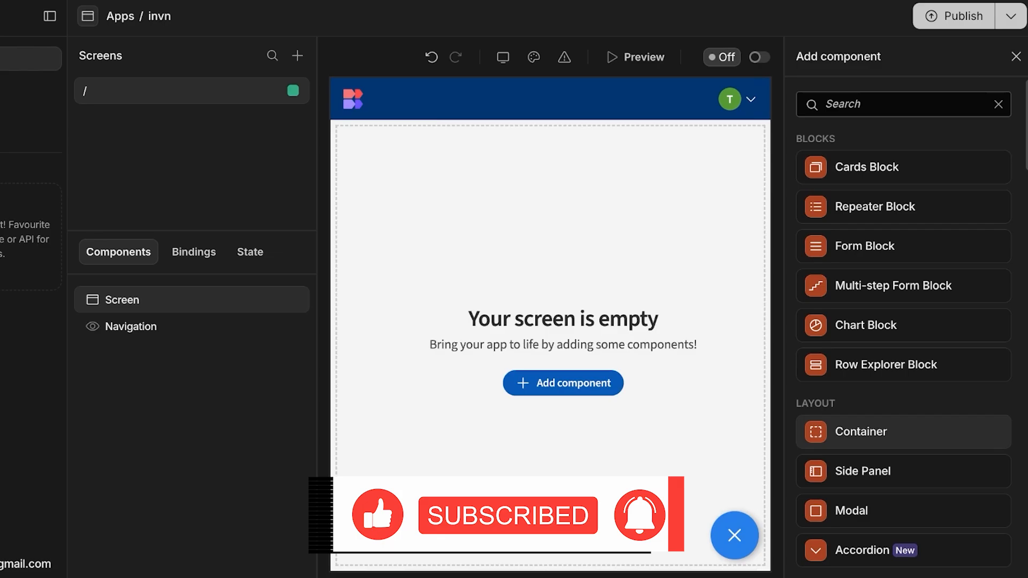
drag(861, 431, 551, 211)
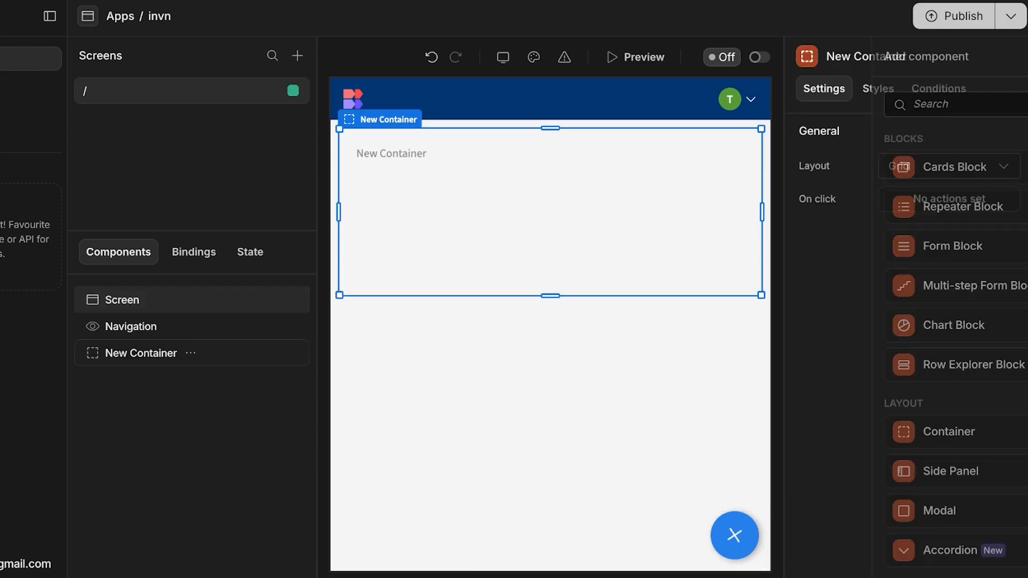
Step: Review the new container's layout options, click actions, styles and conditions
click(949, 166)
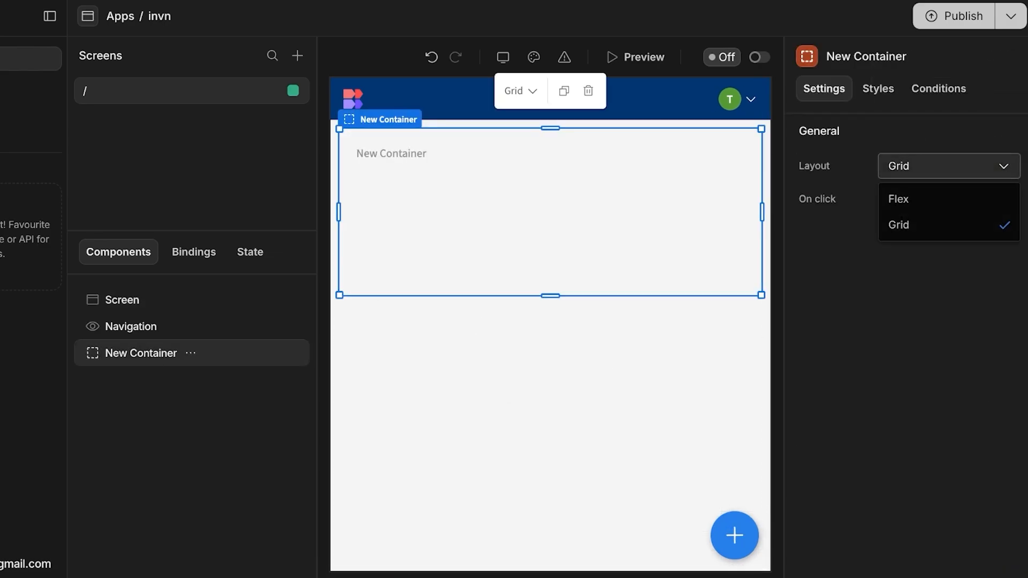
click(878, 89)
click(823, 89)
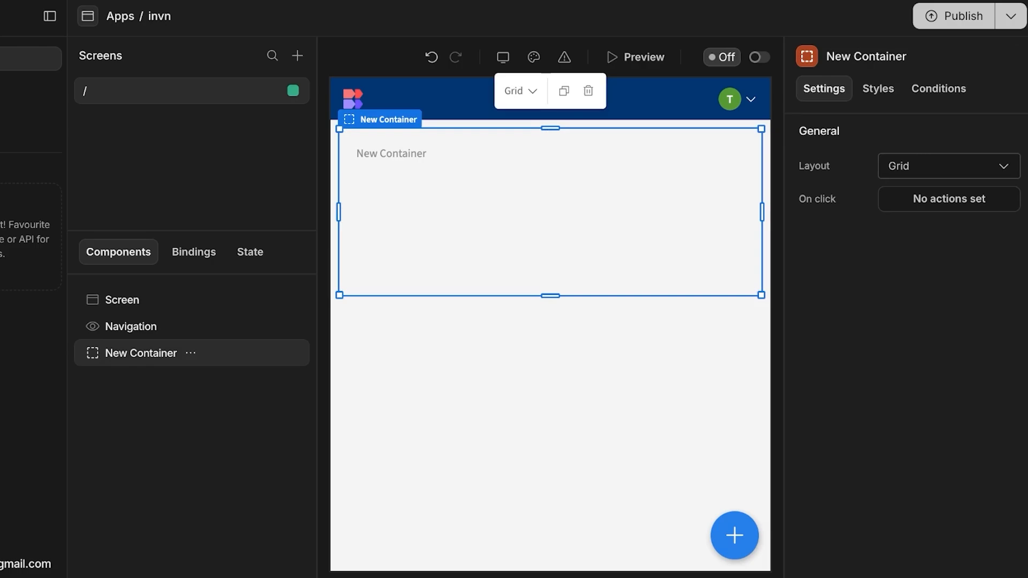
click(949, 199)
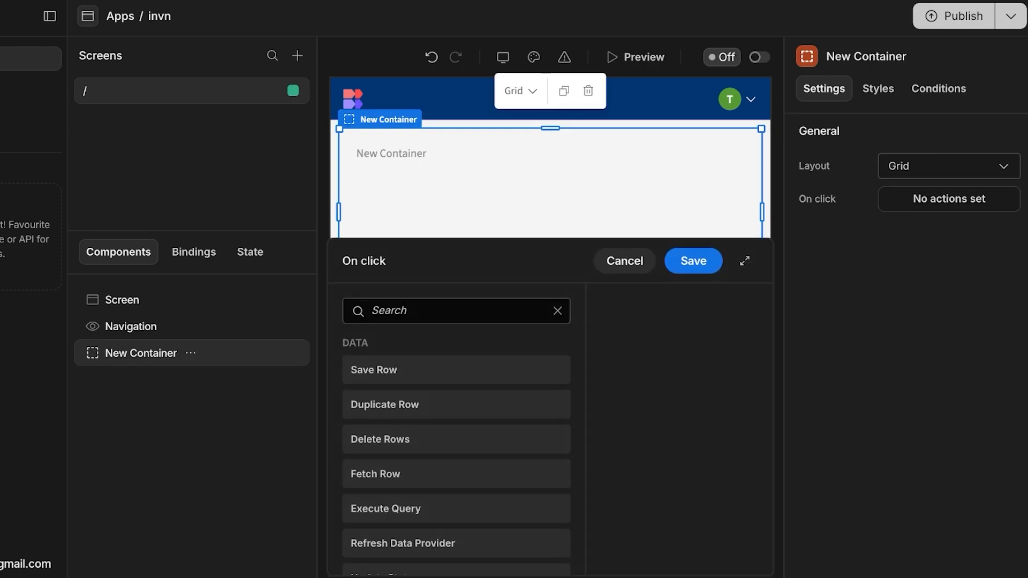
click(879, 88)
click(938, 89)
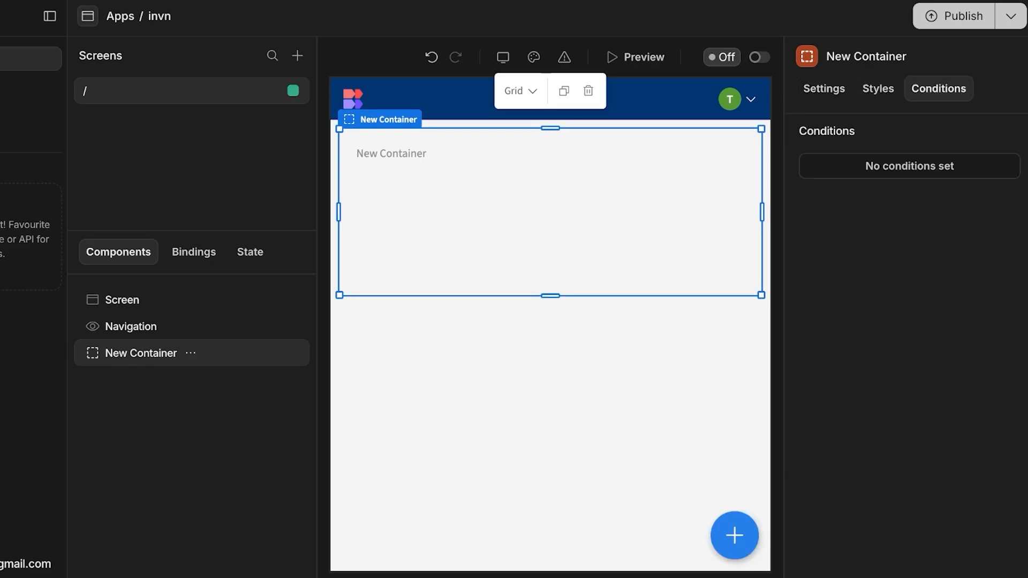
click(632, 224)
Step: Check the Navigation settings, and set the / screen as the home screen
click(551, 99)
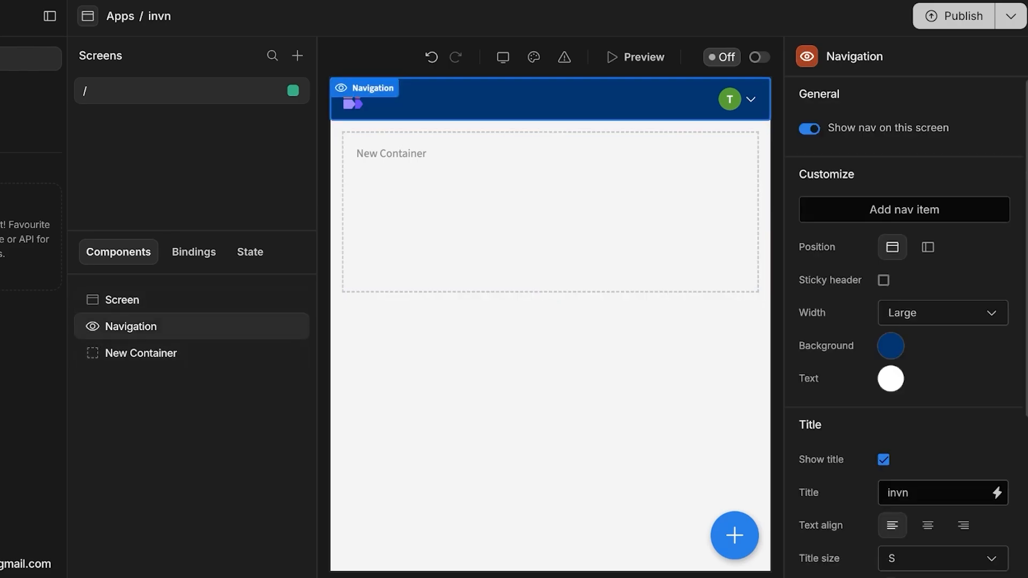
click(122, 300)
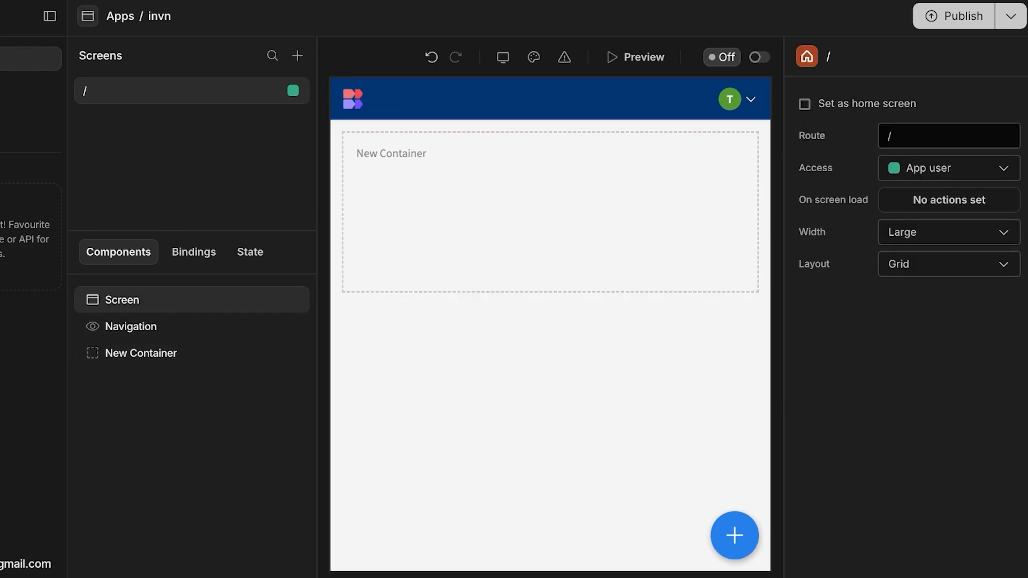
click(805, 104)
Step: Switch the container's layout to Flex and set its vertical alignment to middle
click(551, 212)
click(521, 91)
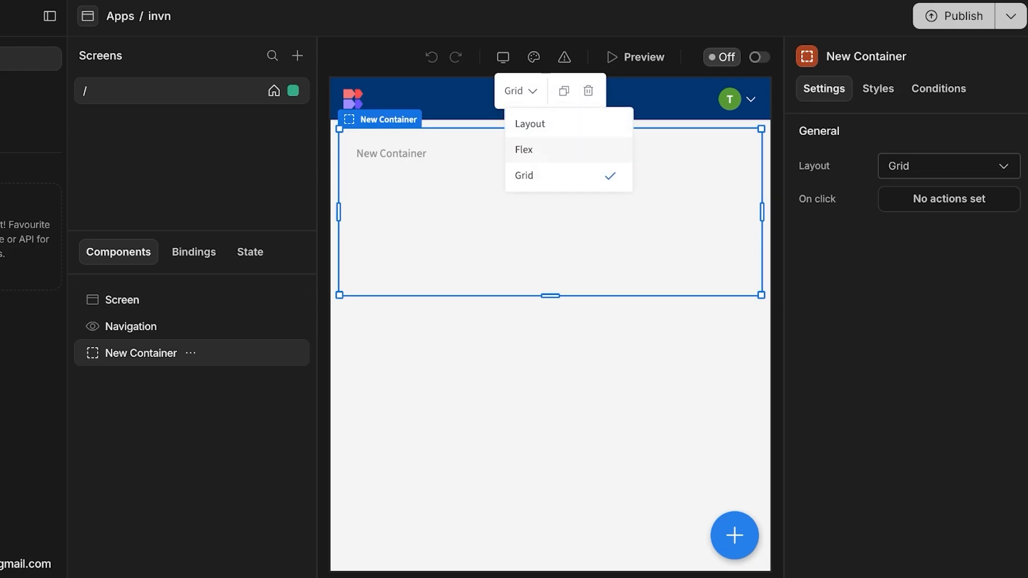
click(524, 149)
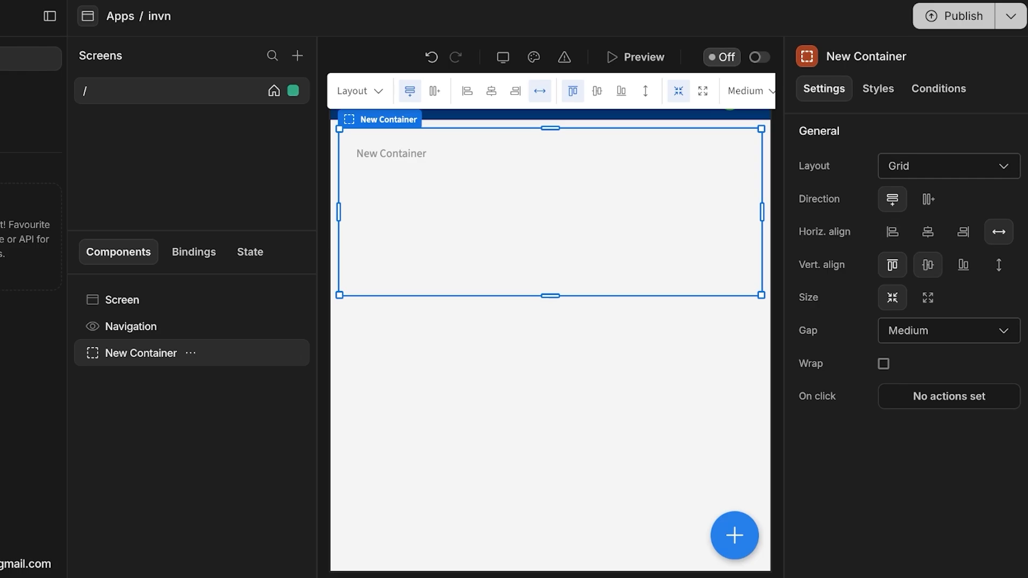
click(928, 265)
Step: Look over the container's styles and conditions, the bindings, and the screen types offered for a new screen
click(879, 88)
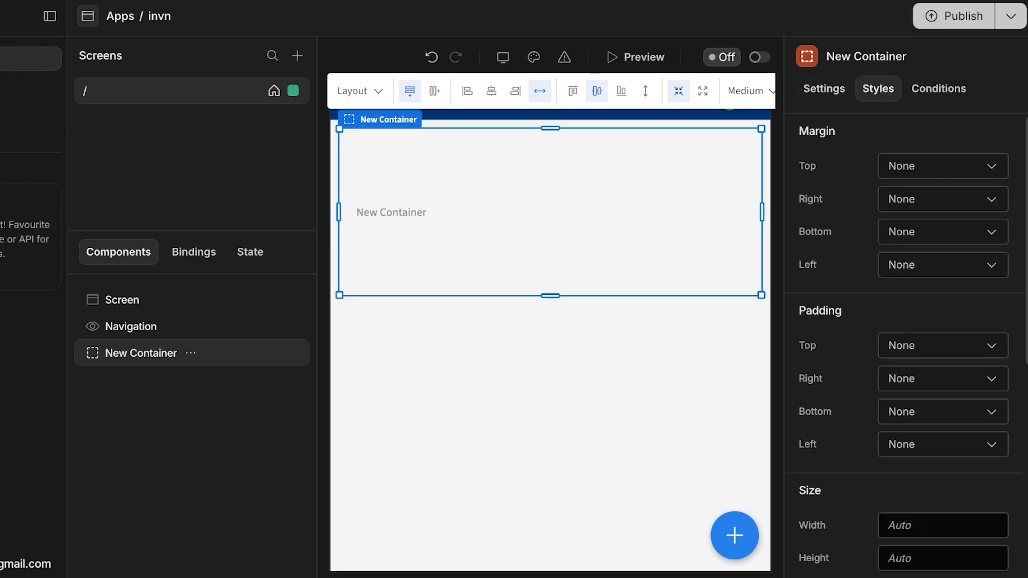
click(939, 88)
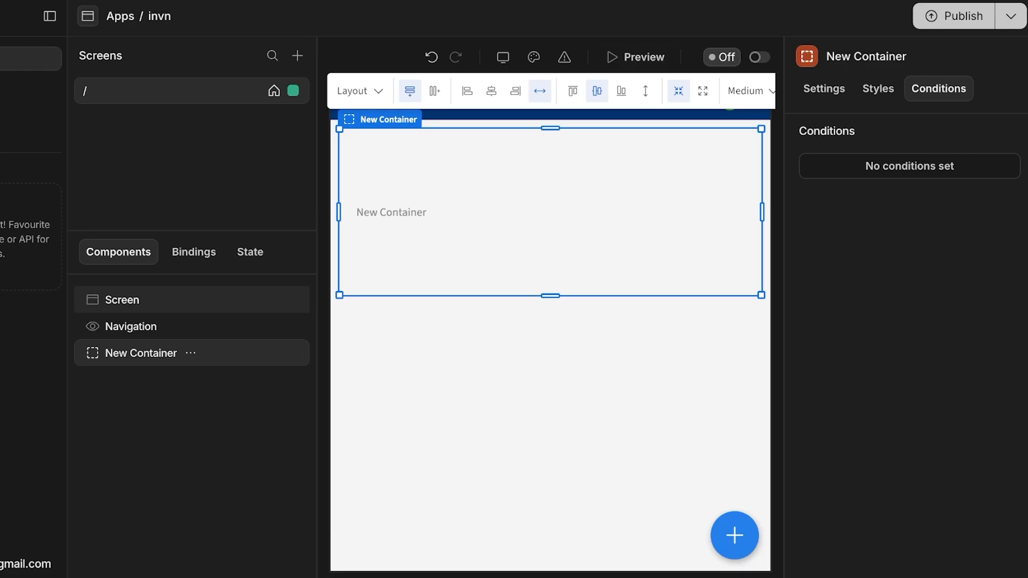
click(194, 251)
click(119, 252)
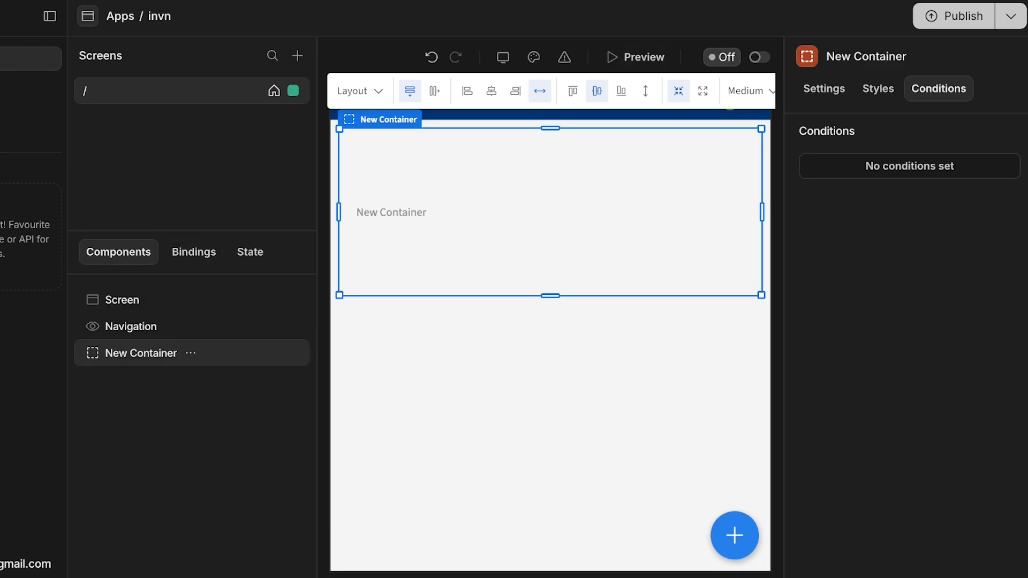
click(297, 55)
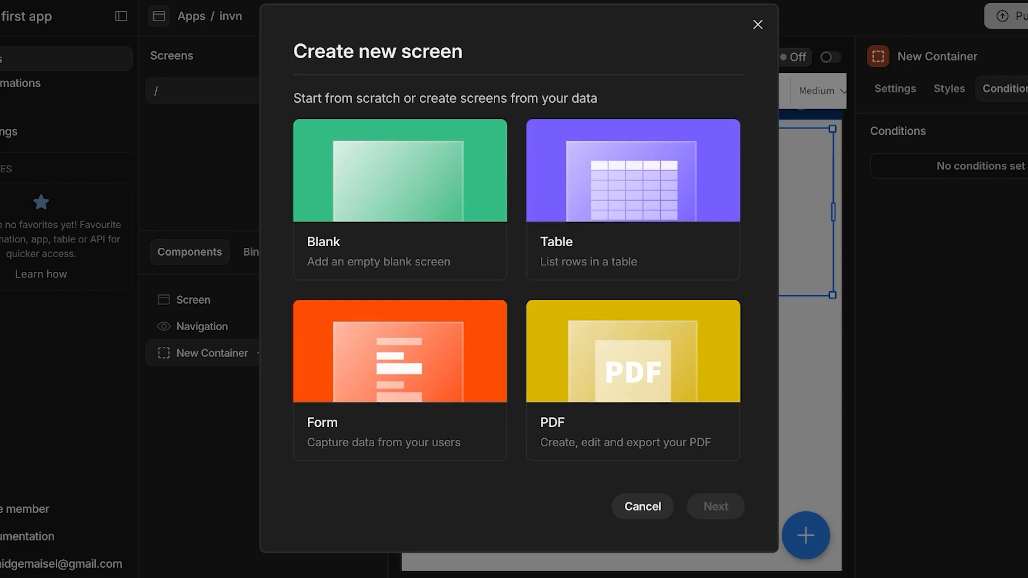
key(Escape)
click(193, 300)
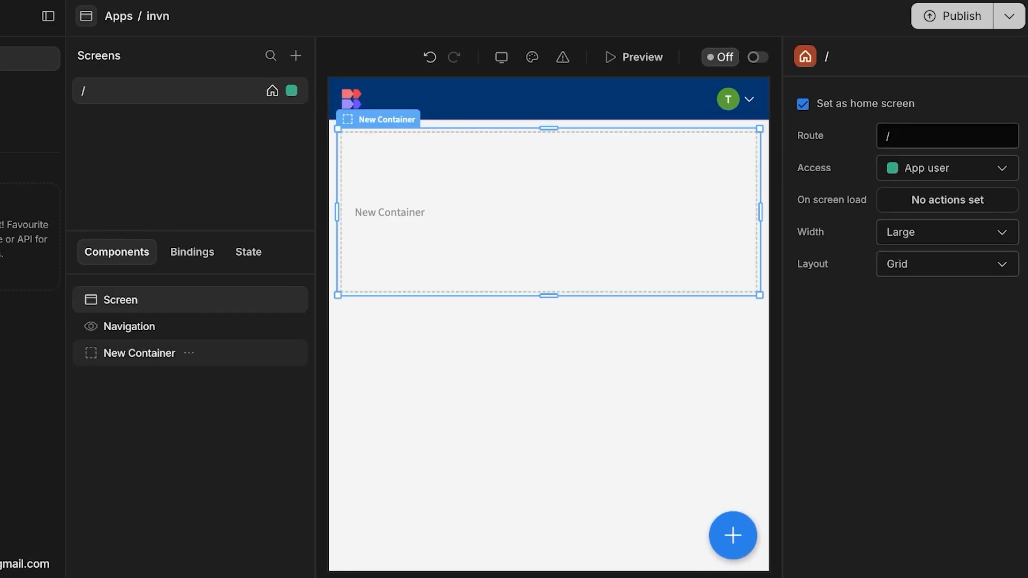
Step: Add a Data Provider component to the home screen
click(733, 536)
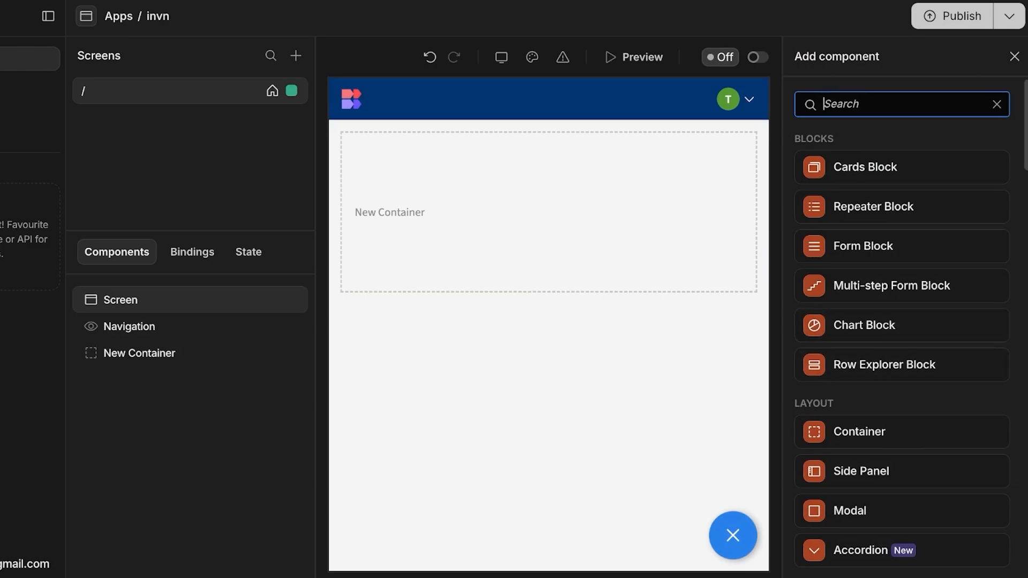
scroll(902, 279, down, 4)
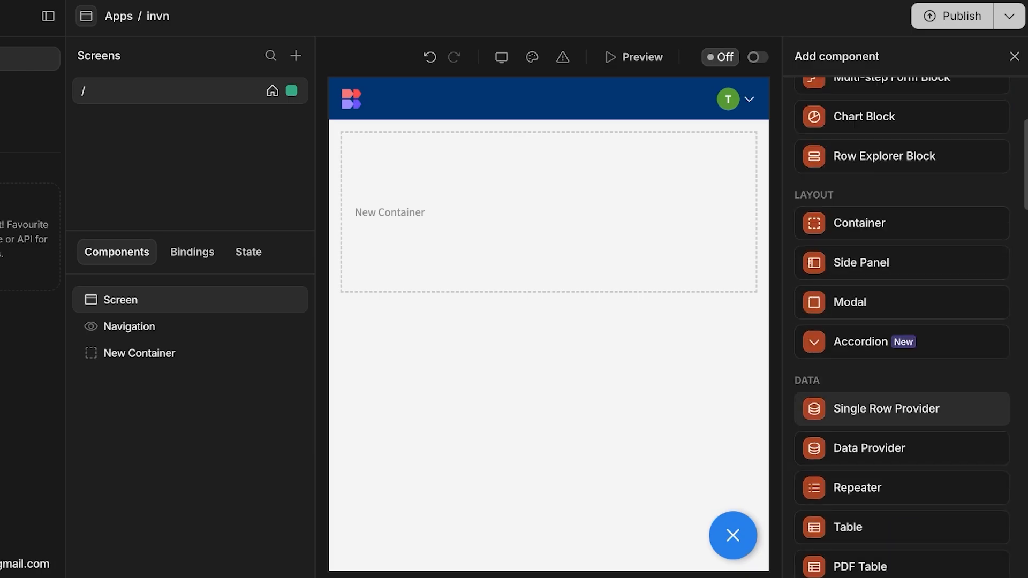
scroll(902, 418, down, 1)
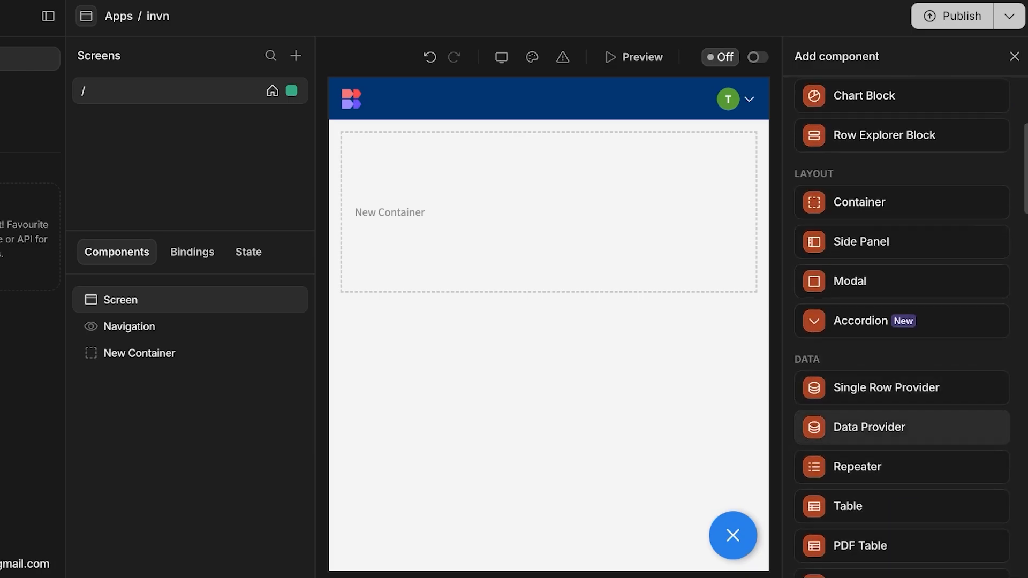
click(869, 427)
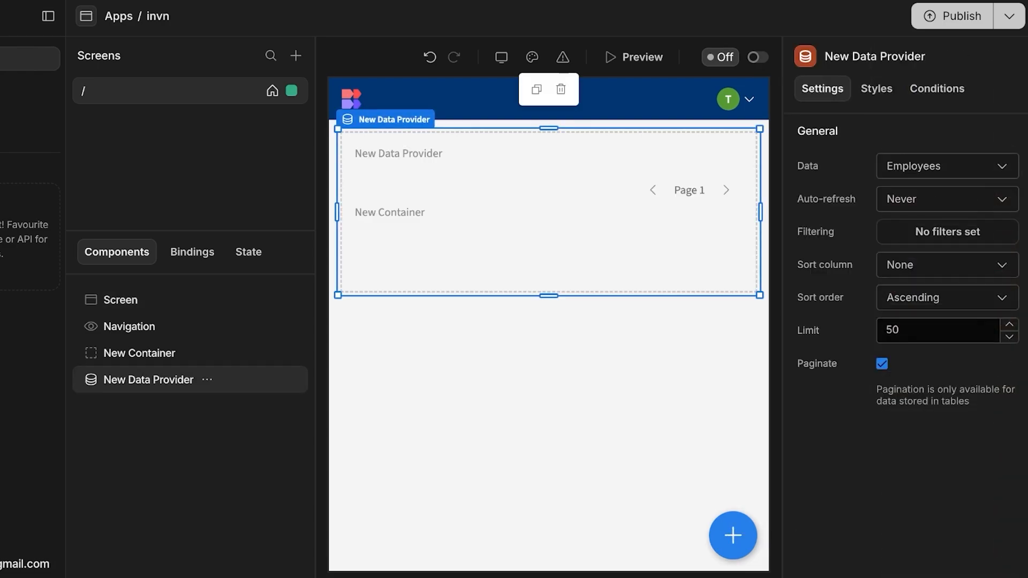
Step: Set the data provider's data source to the Inventory table and its auto-refresh to 10 minutes
click(948, 166)
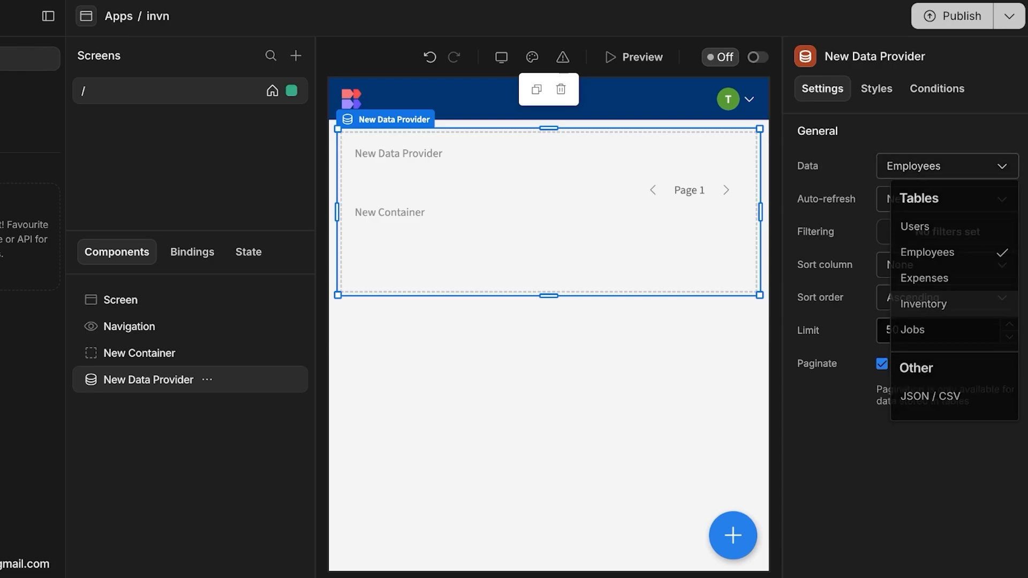
click(924, 307)
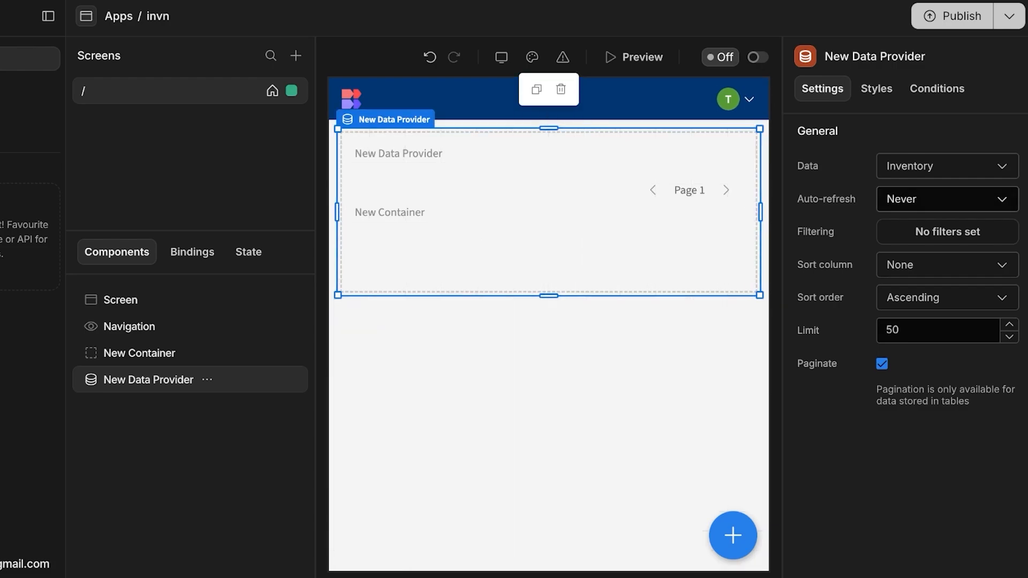
click(948, 199)
click(910, 362)
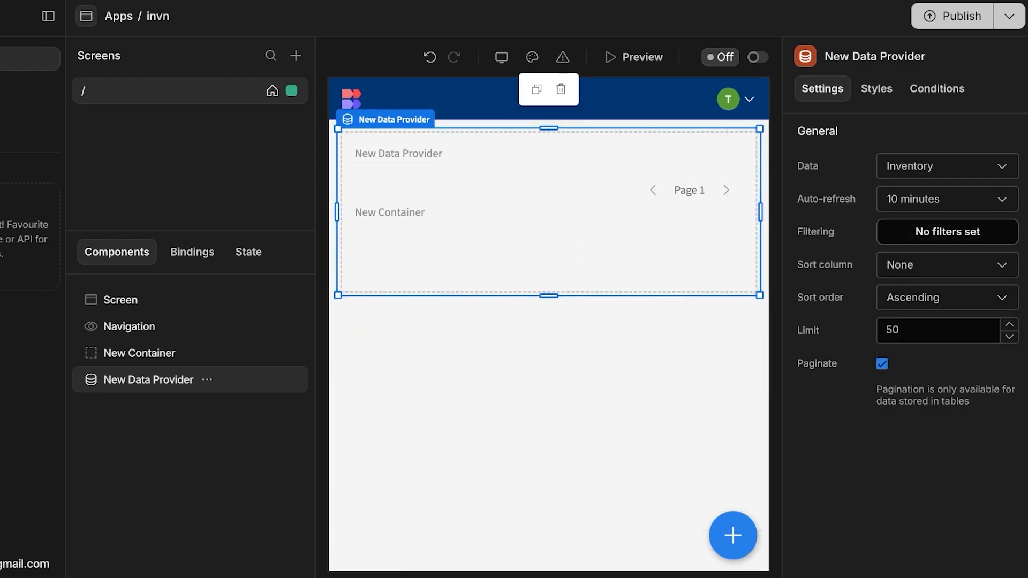
Step: Examine the data provider's sort column choices, conditions, styles and top margin options
click(947, 265)
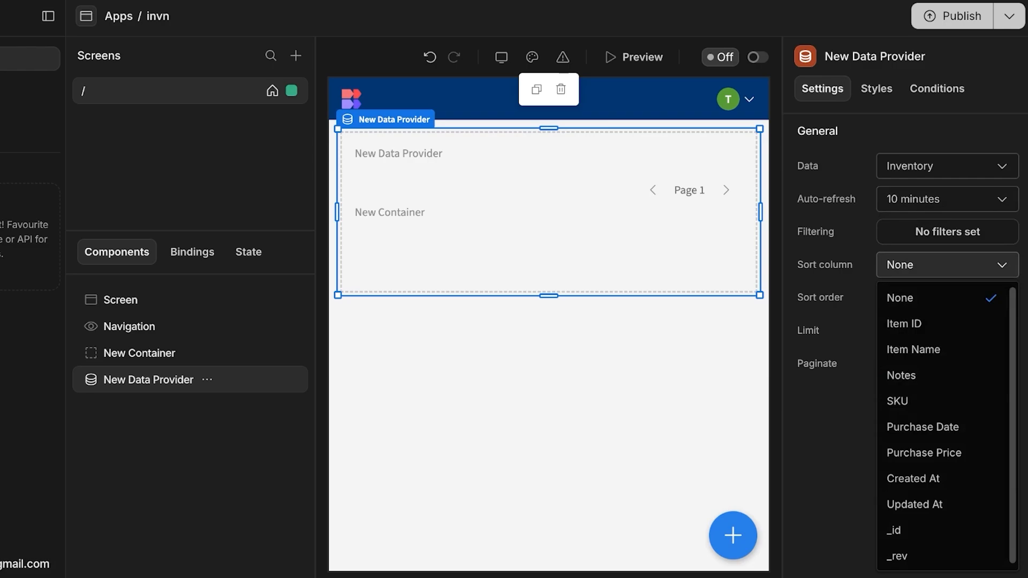
click(948, 265)
click(876, 88)
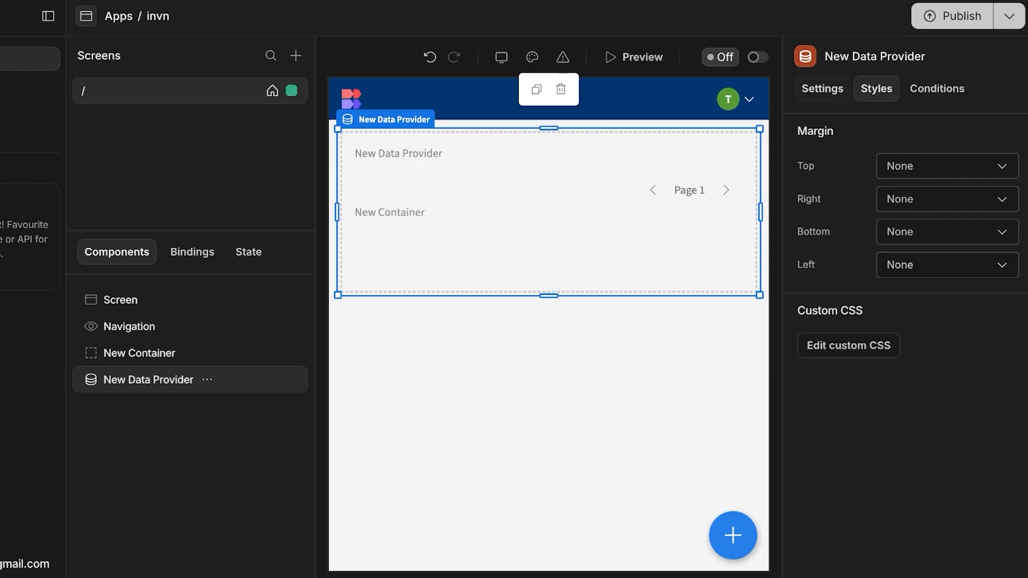
click(937, 89)
click(876, 88)
click(947, 166)
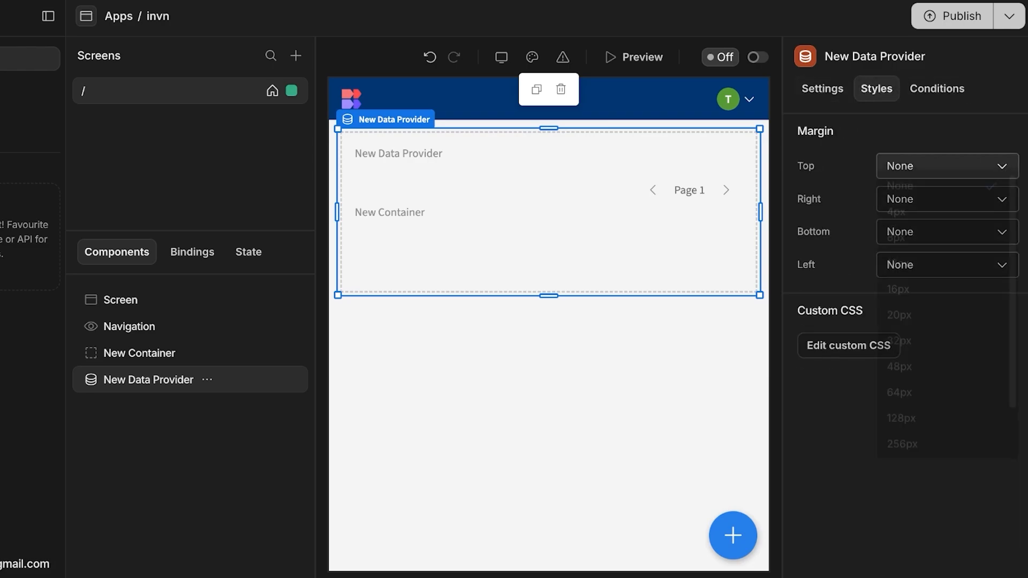
click(947, 166)
click(632, 364)
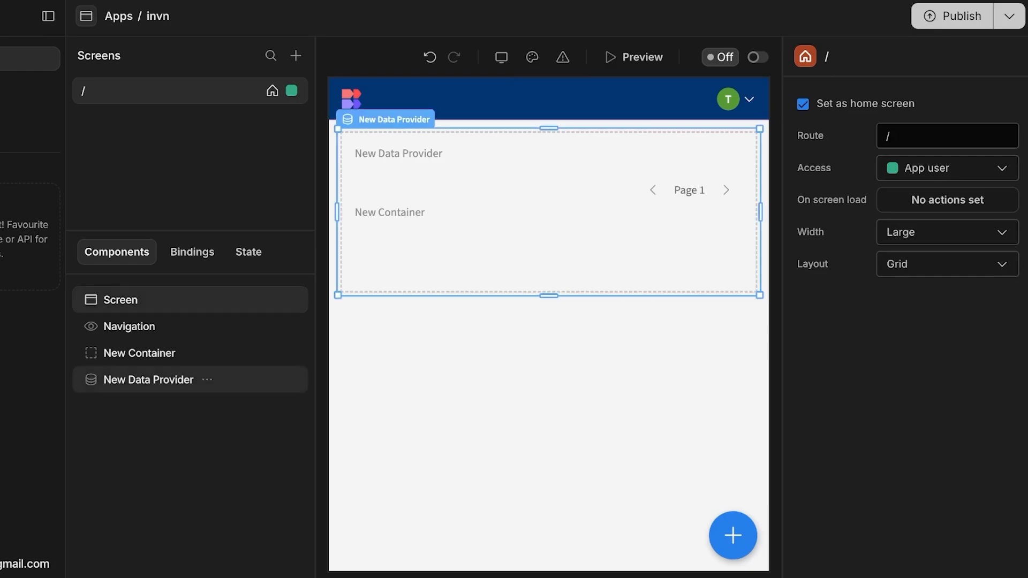
Step: Delete the data provider component from the home screen
click(589, 252)
click(561, 89)
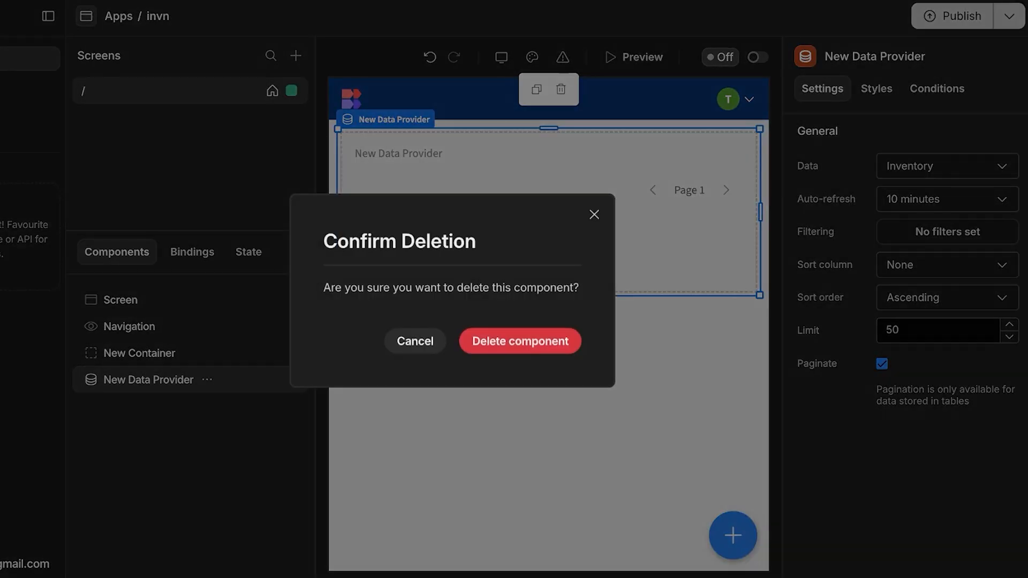
click(520, 341)
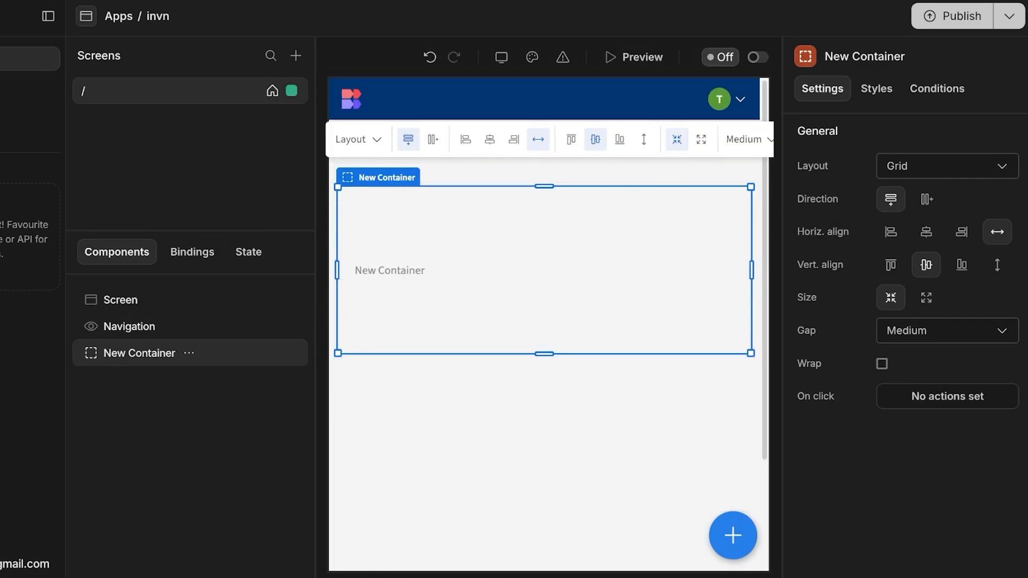
Step: Narrow the container to less than half the screen width, and delete it from the home screen
drag(751, 354, 506, 353)
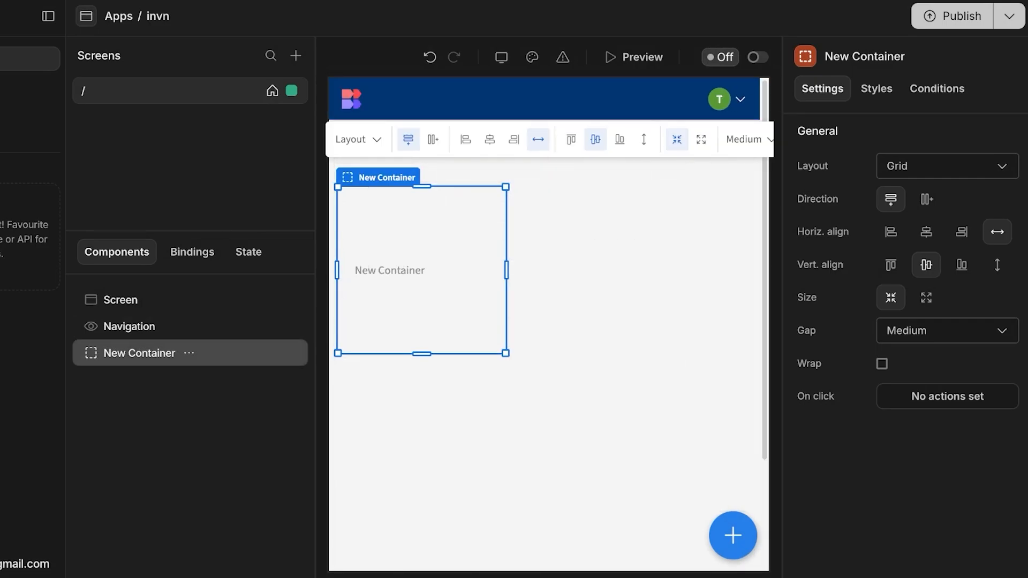
click(189, 353)
click(230, 372)
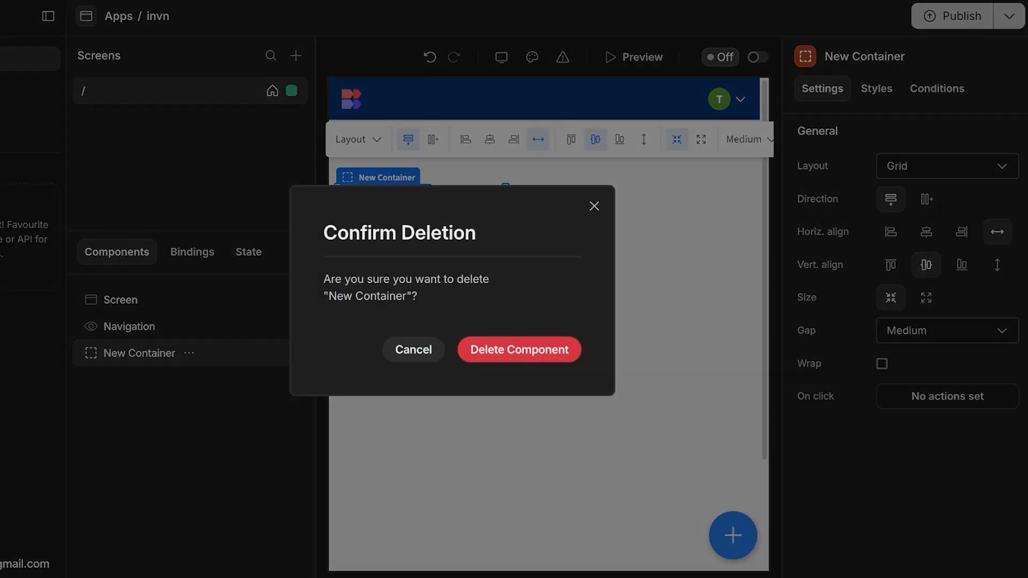
click(519, 350)
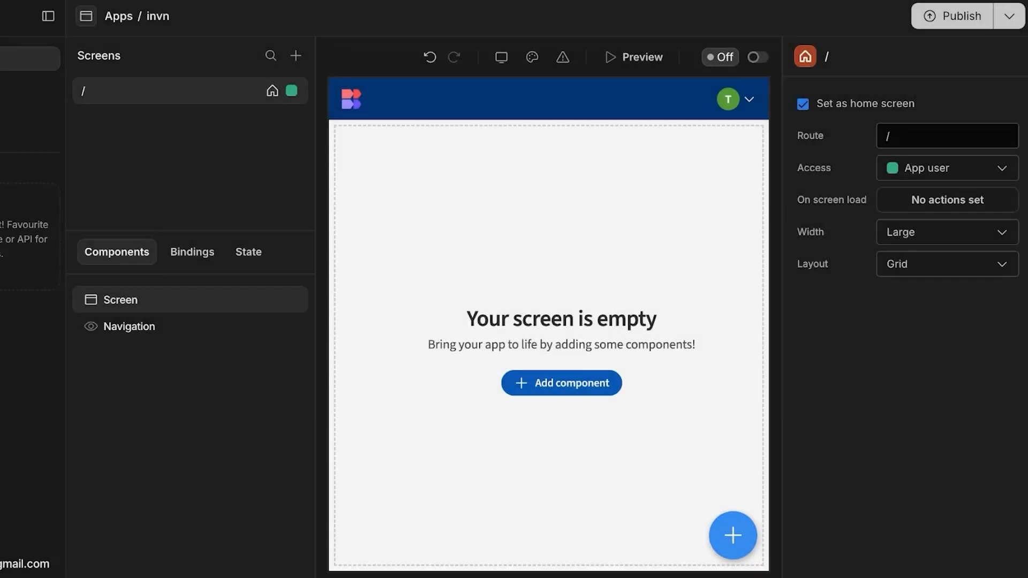
Step: Add a Data Provider component to the empty home screen
click(733, 536)
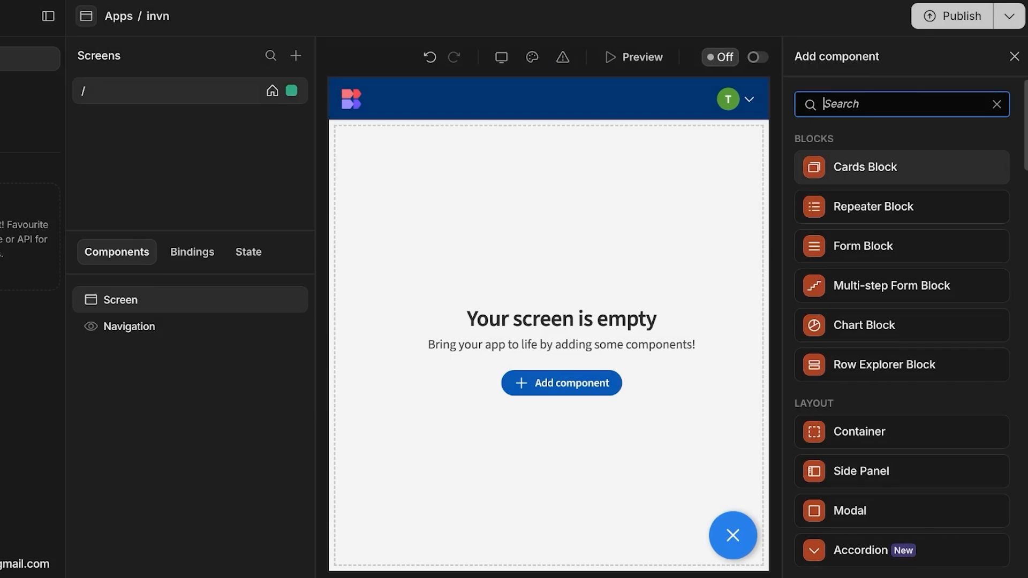
scroll(902, 435, down, 10)
scroll(903, 435, up, 5)
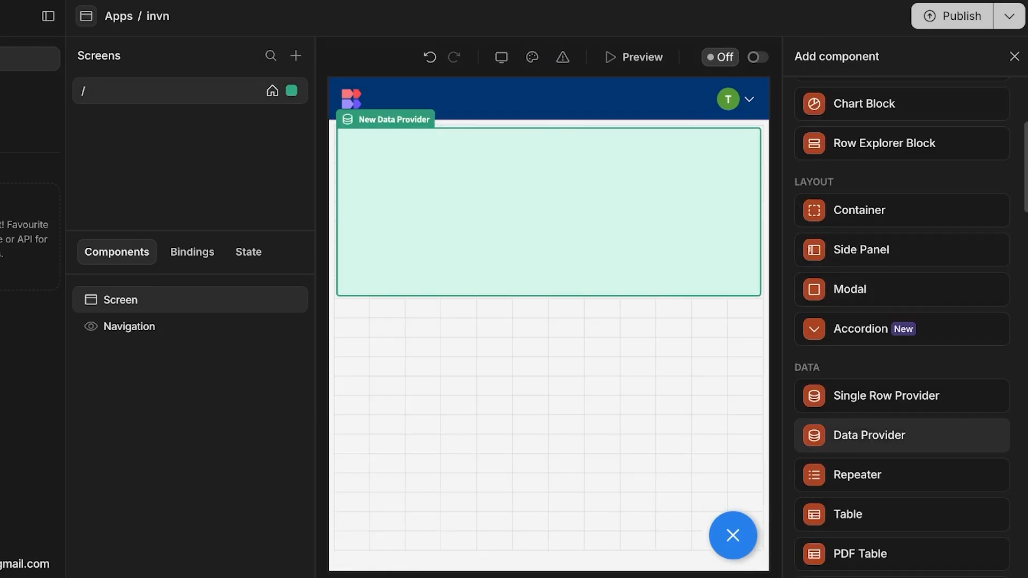
click(869, 434)
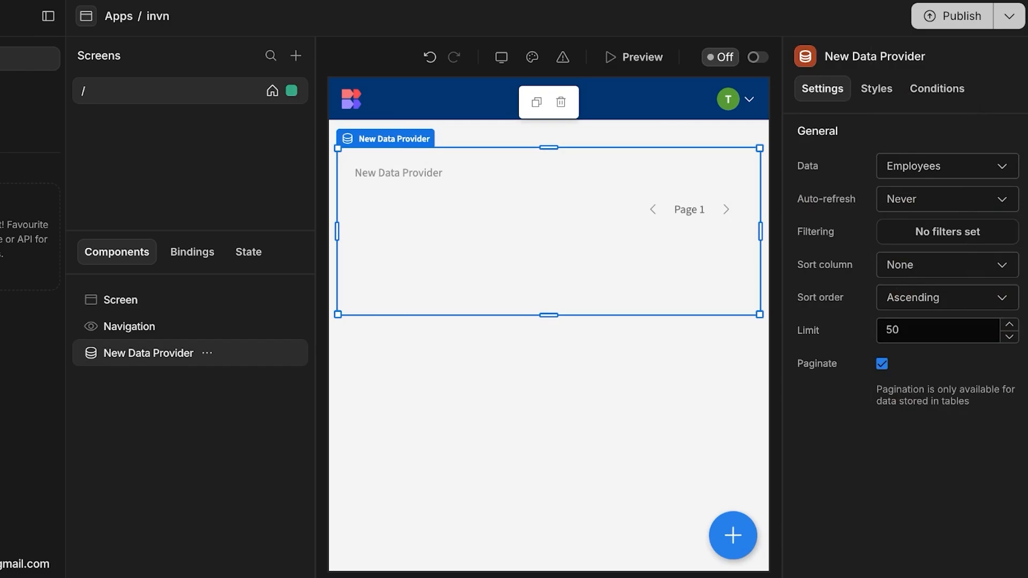
Step: Add a Cards Block below the data provider on the home screen
click(733, 536)
scroll(903, 433, down, 1)
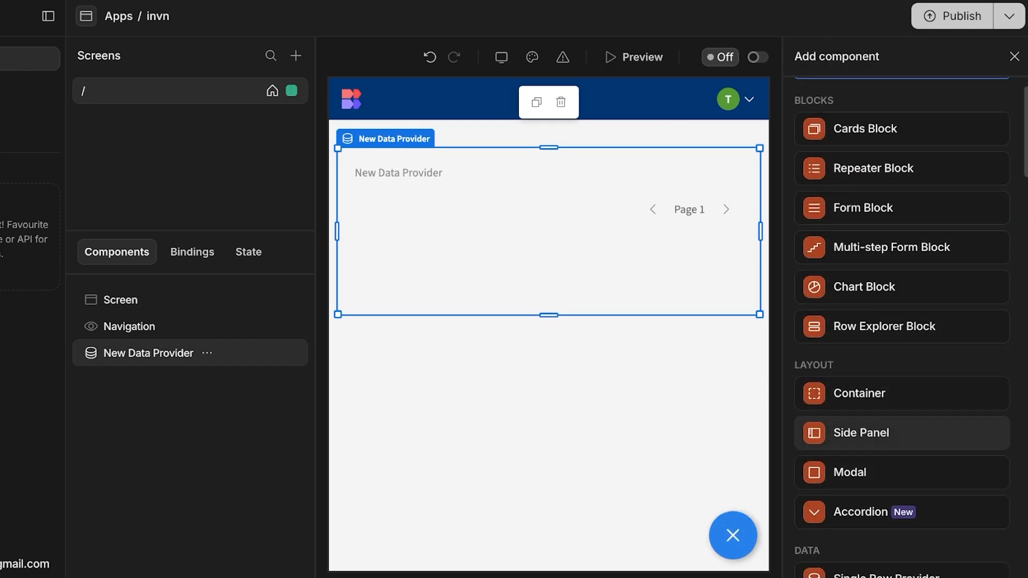
scroll(883, 214, up, 1)
drag(872, 167, 547, 309)
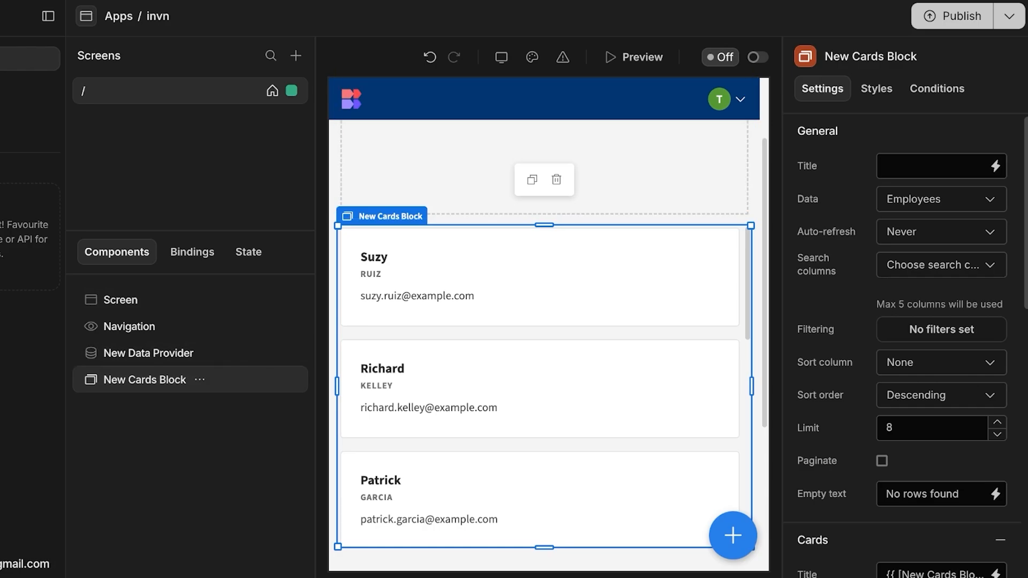
Step: Set the cards block's data source to the Inventory table and its auto-refresh to 10 minutes
click(941, 198)
click(910, 340)
click(942, 232)
click(915, 394)
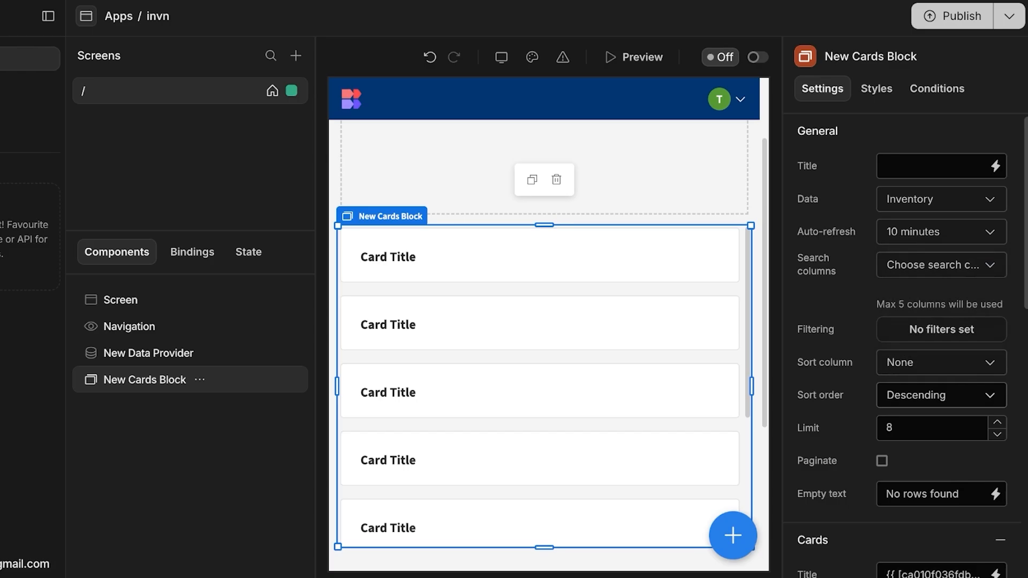
Step: Examine the cards block's filtering options with a new filter group, and discard the filter
scroll(911, 321, down, 3)
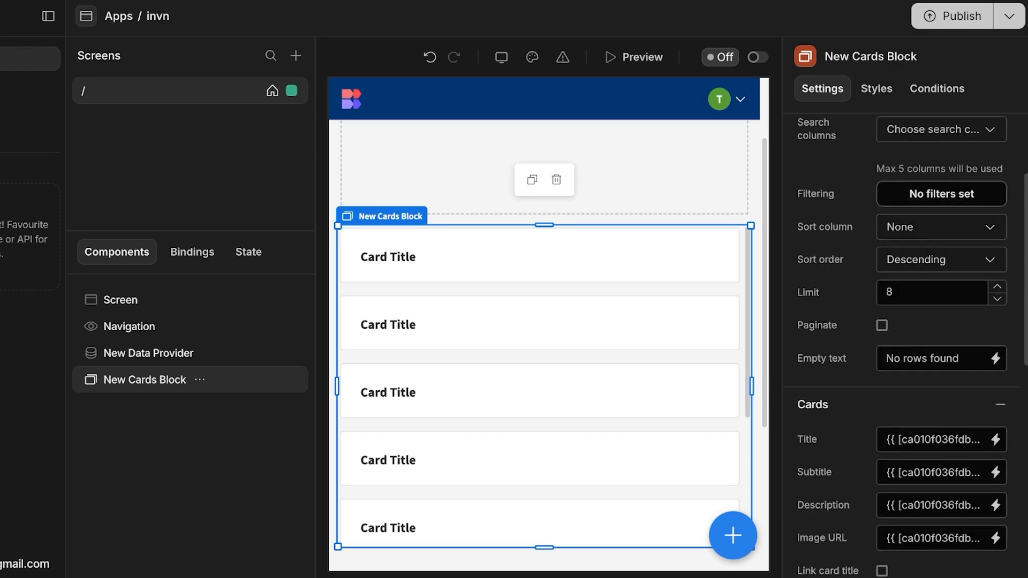
click(941, 193)
click(404, 312)
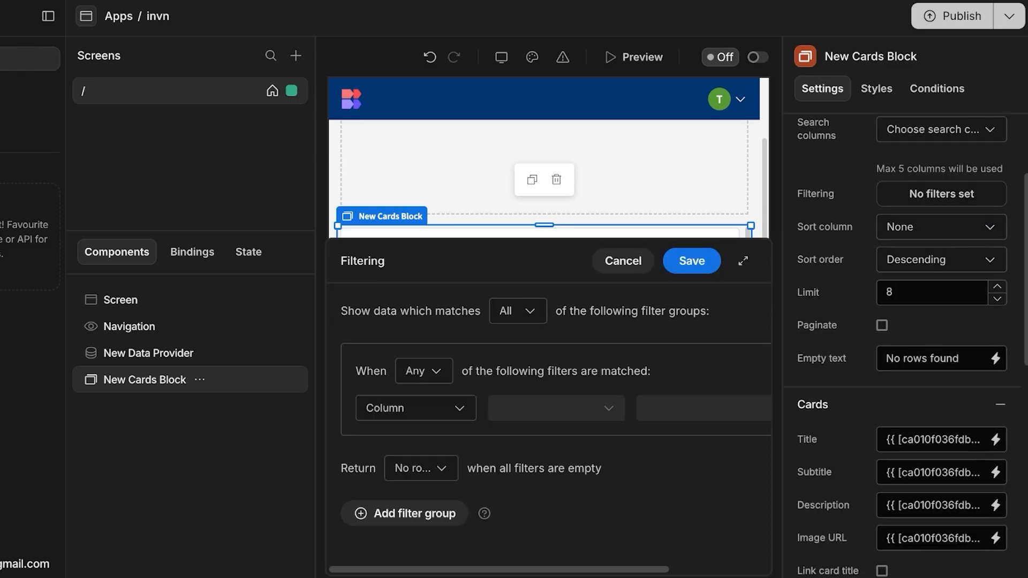
click(423, 371)
click(418, 410)
click(623, 261)
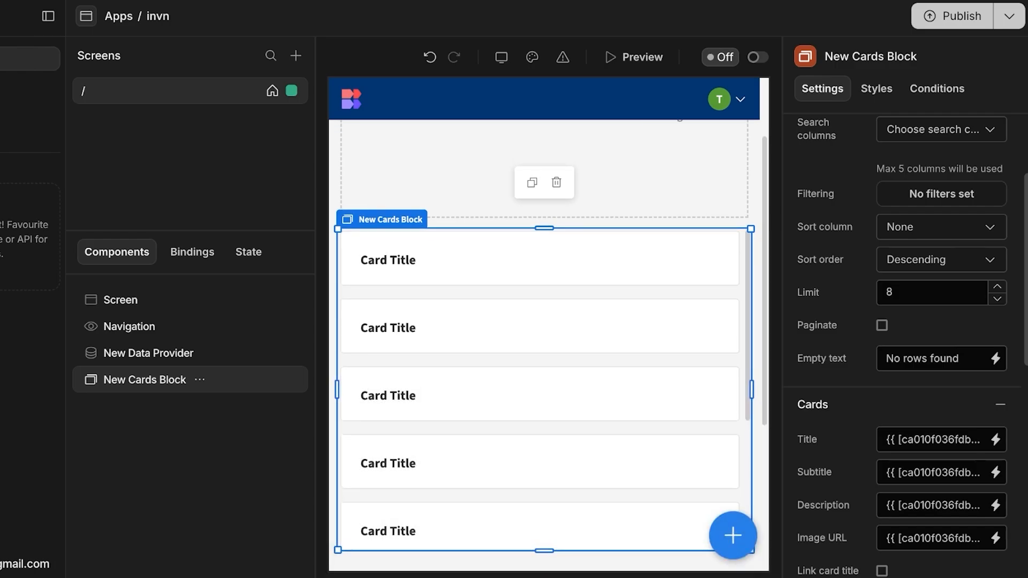
Step: Examine the cards block's card, title button and advanced settings, and its conditions editor
scroll(905, 343, down, 10)
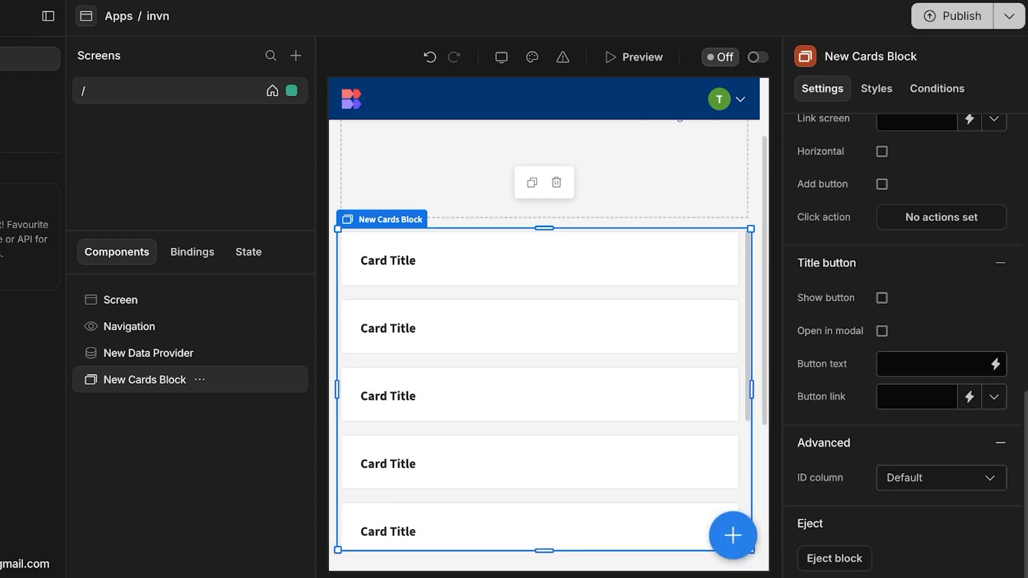
scroll(544, 290, up, 2)
scroll(544, 407, down, 4)
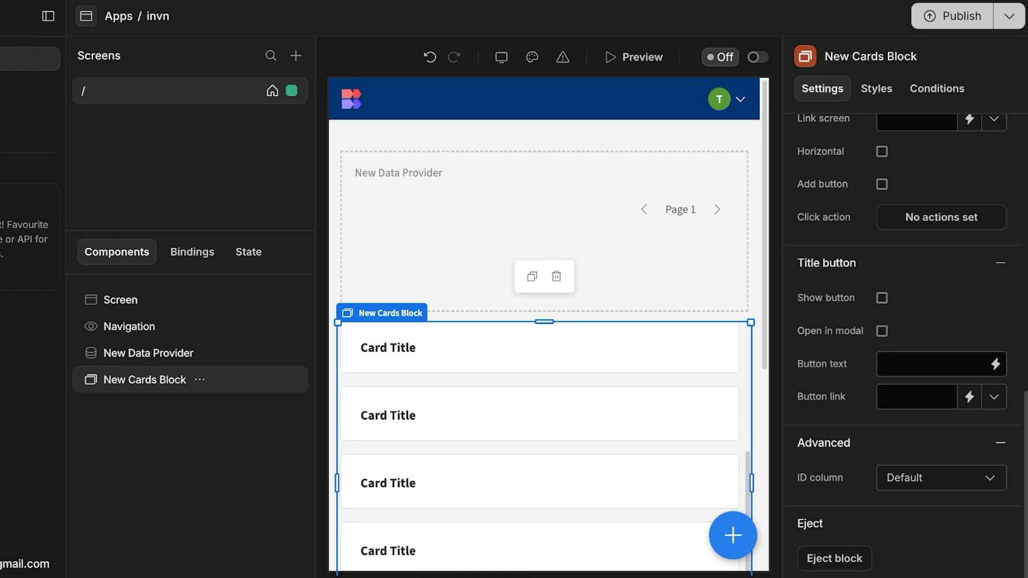
scroll(905, 343, up, 8)
click(937, 89)
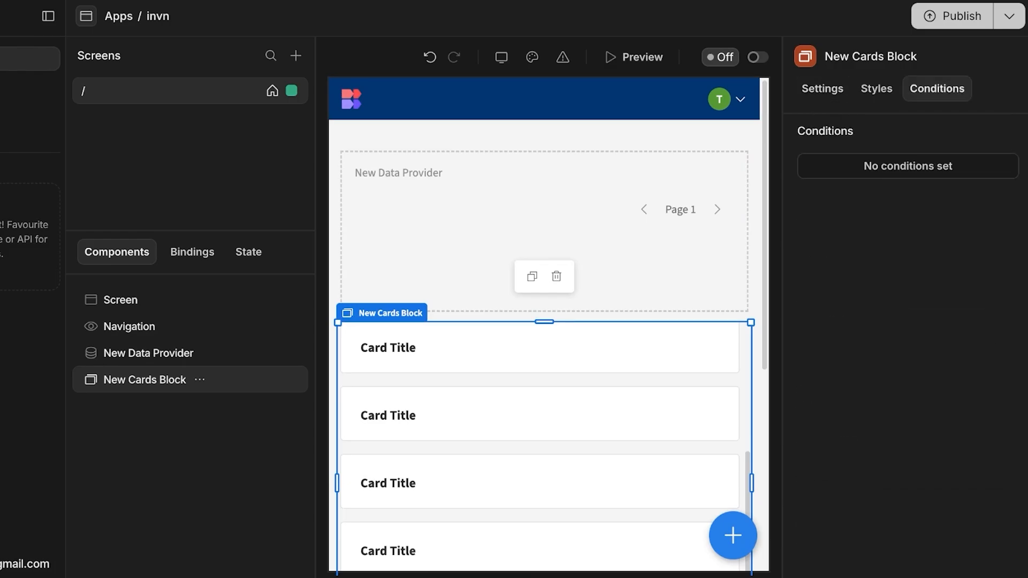
click(908, 166)
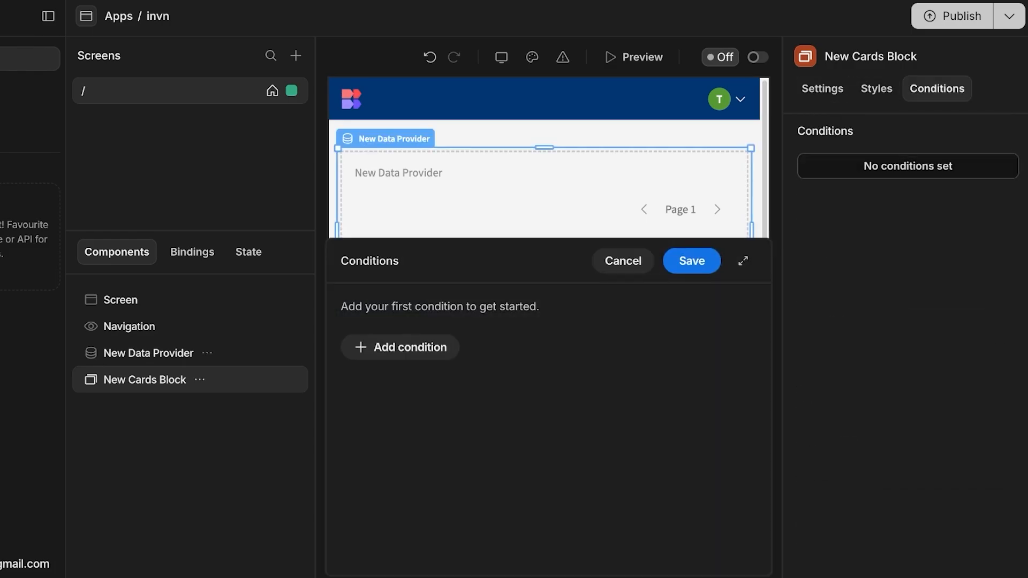
click(148, 353)
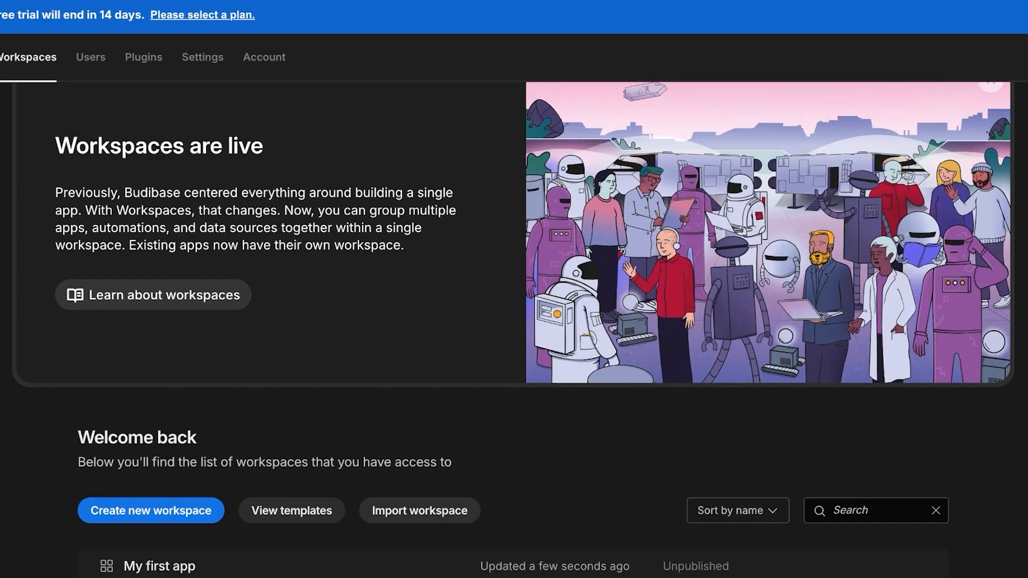
Step: View the starting templates for workspaces and the form for adding a new plugin, and return to the workspaces overview
click(292, 511)
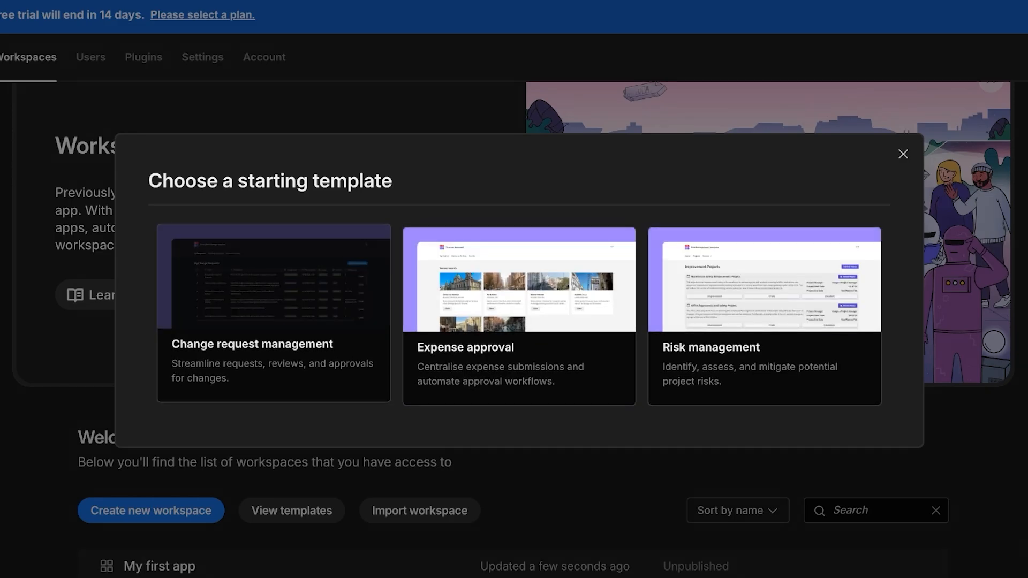
key(Escape)
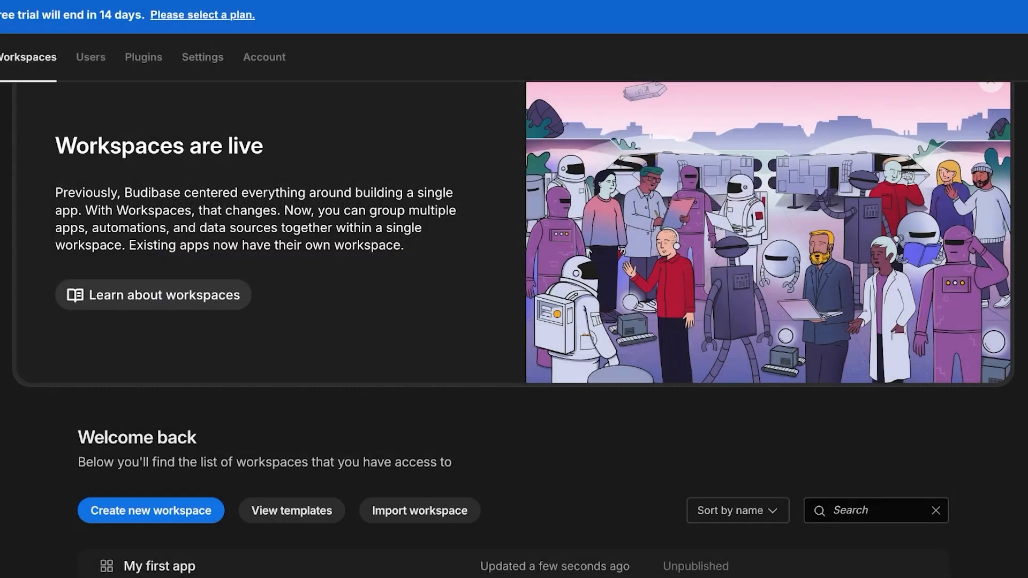
click(143, 57)
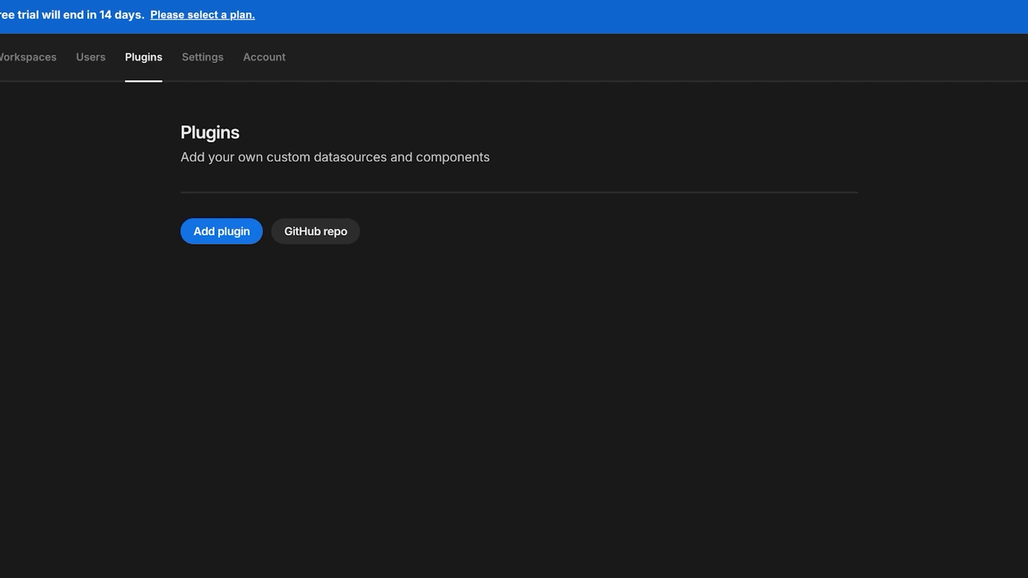
click(221, 232)
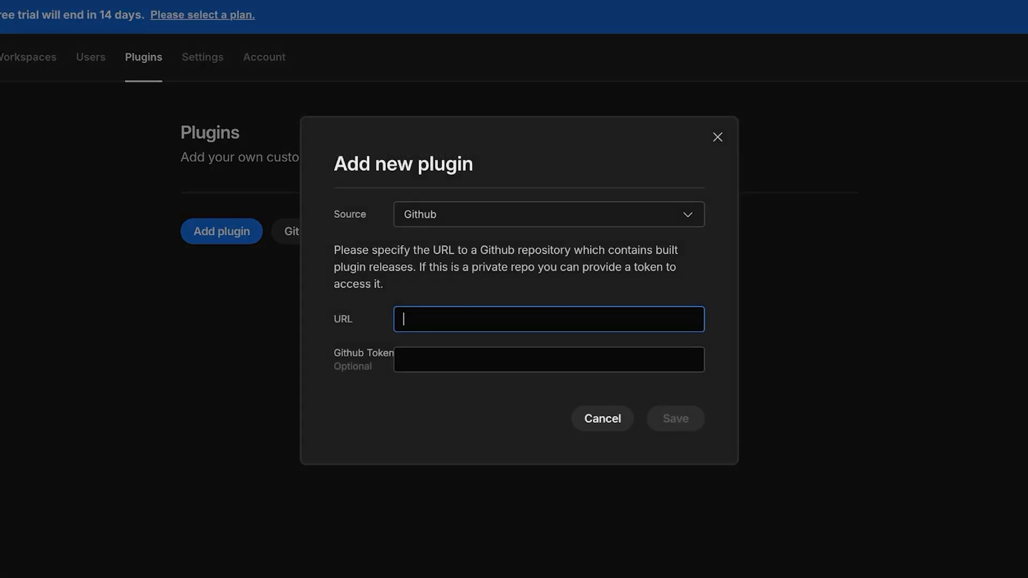
click(718, 137)
click(29, 57)
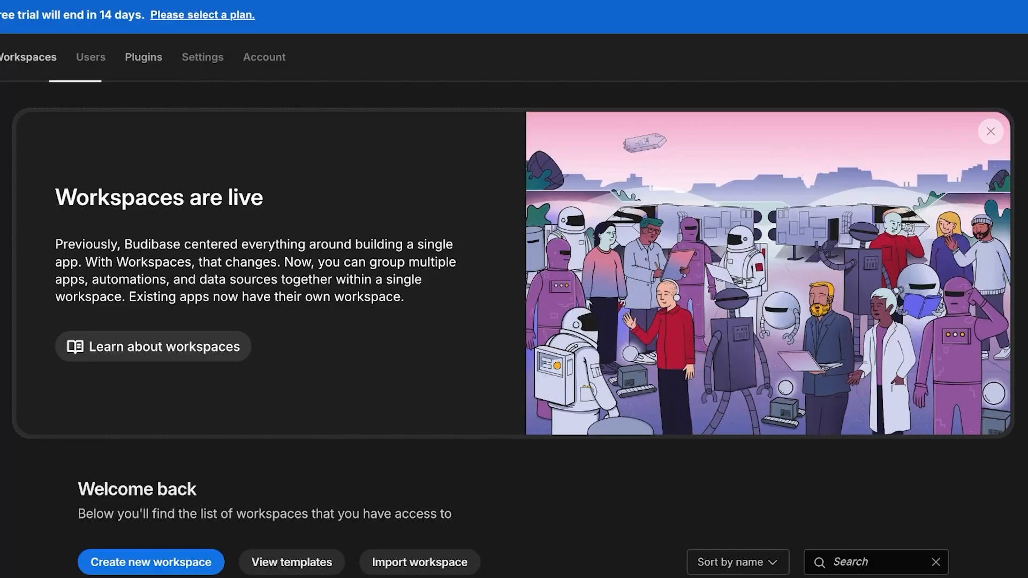
scroll(513, 328, down, 1)
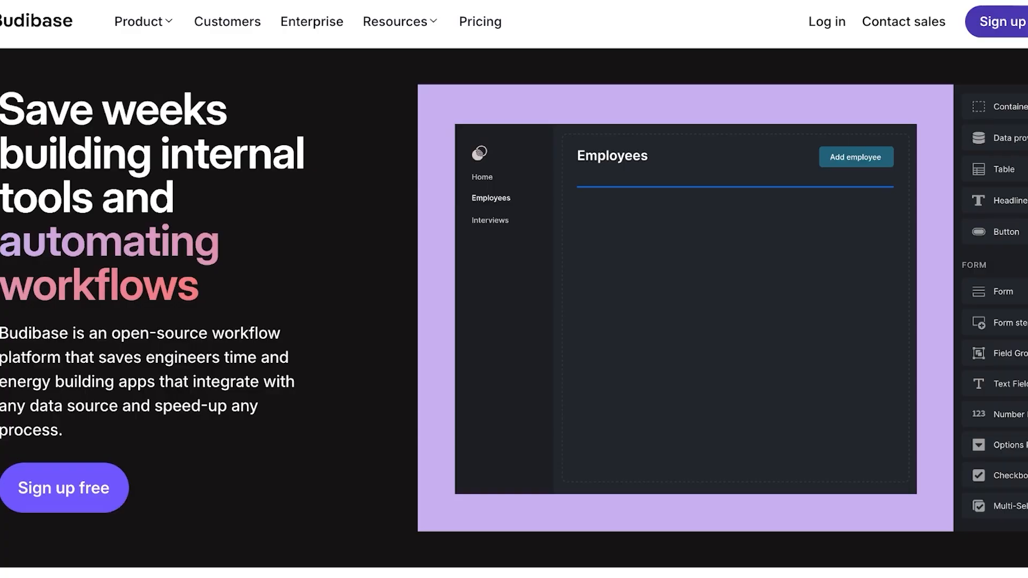
Step: Browse the Budibase homepage for its solution types and app-building features
scroll(514, 289, down, 12)
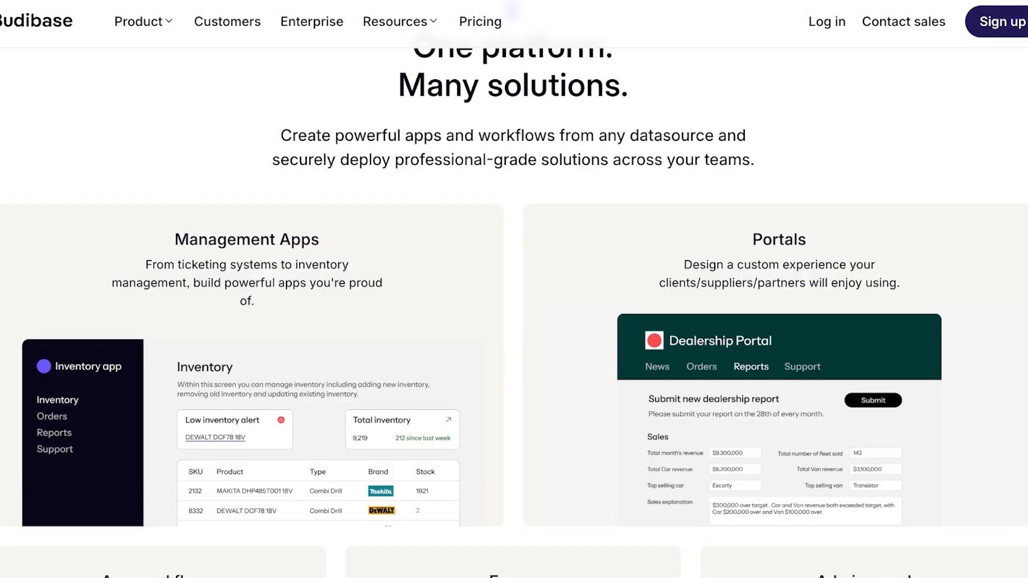
scroll(514, 290, down, 15)
scroll(514, 289, down, 15)
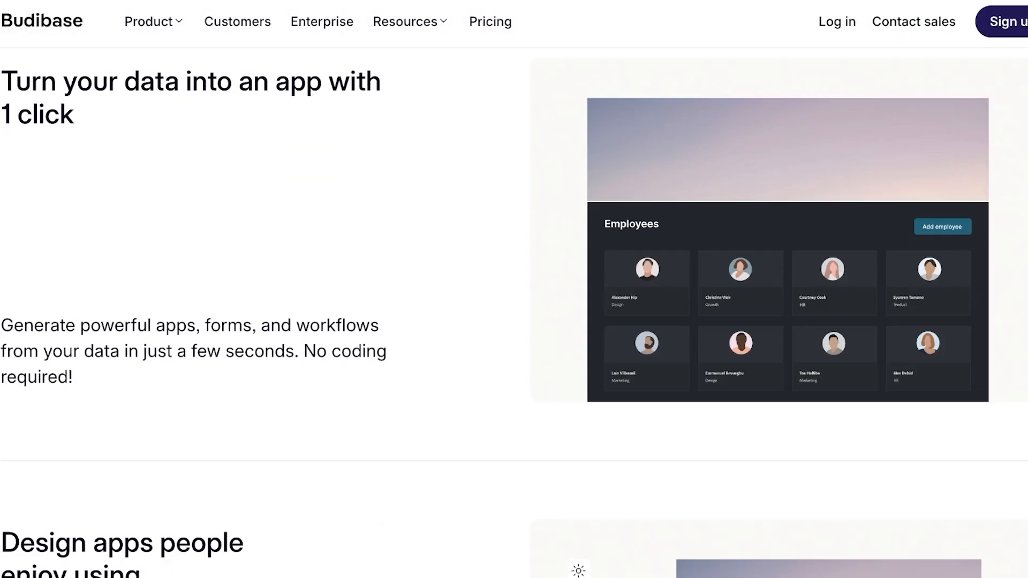
scroll(514, 289, down, 8)
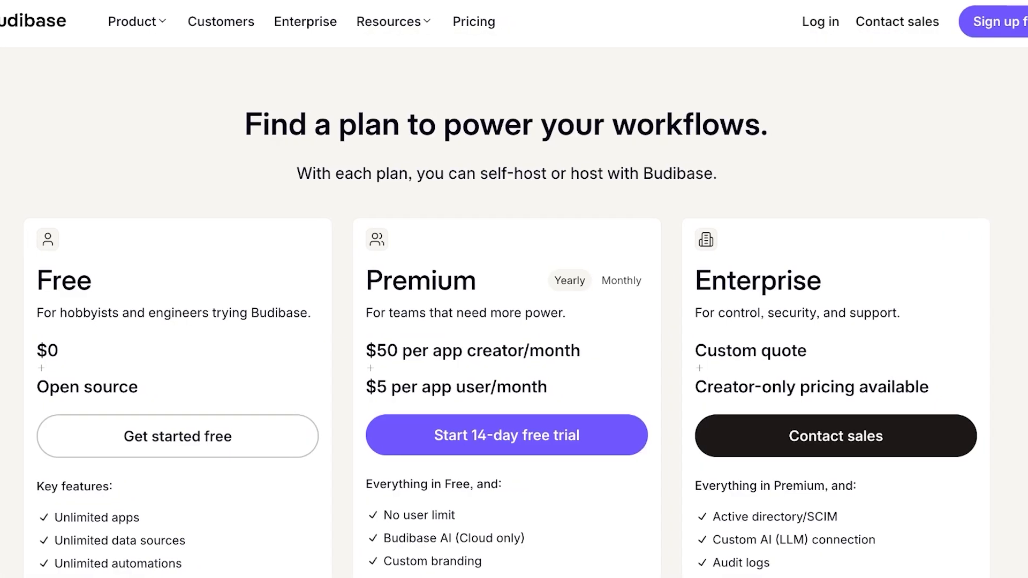
Step: Compare the Free, Premium and Enterprise plans on the pricing page, including Premium's monthly billing
scroll(514, 289, down, 3)
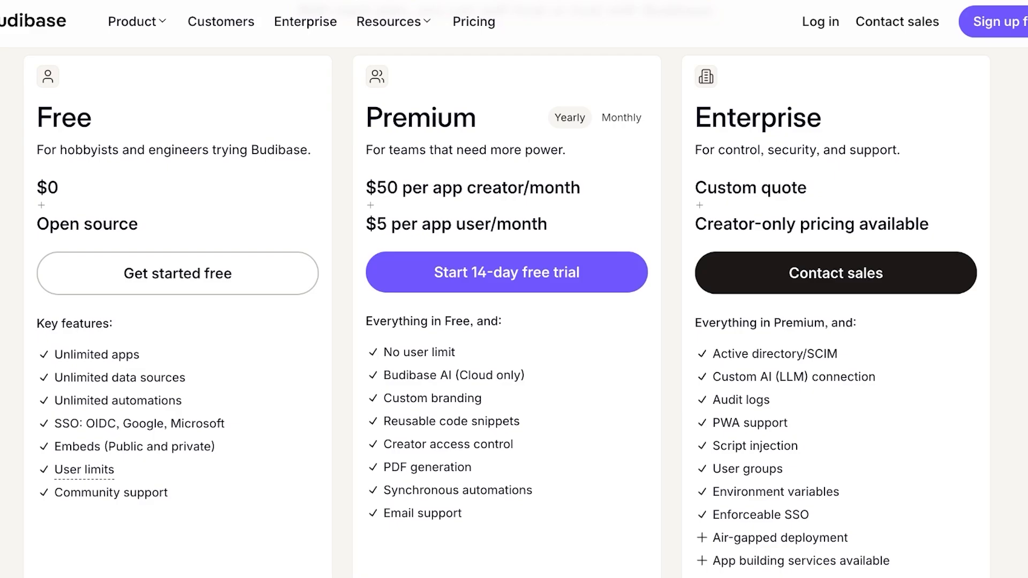
scroll(507, 310, up, 1)
scroll(506, 311, up, 1)
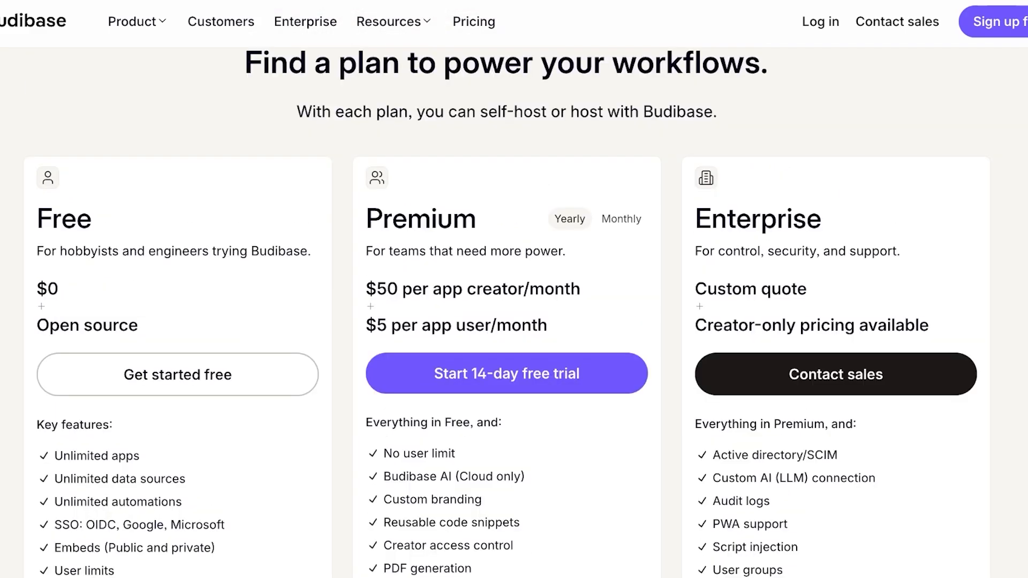
scroll(506, 310, down, 1)
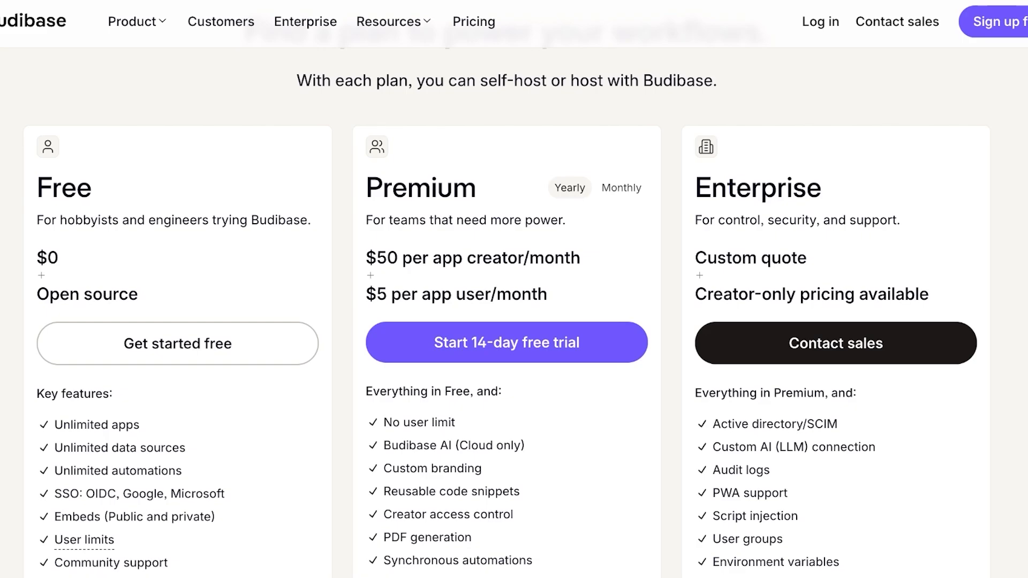
scroll(507, 310, down, 1)
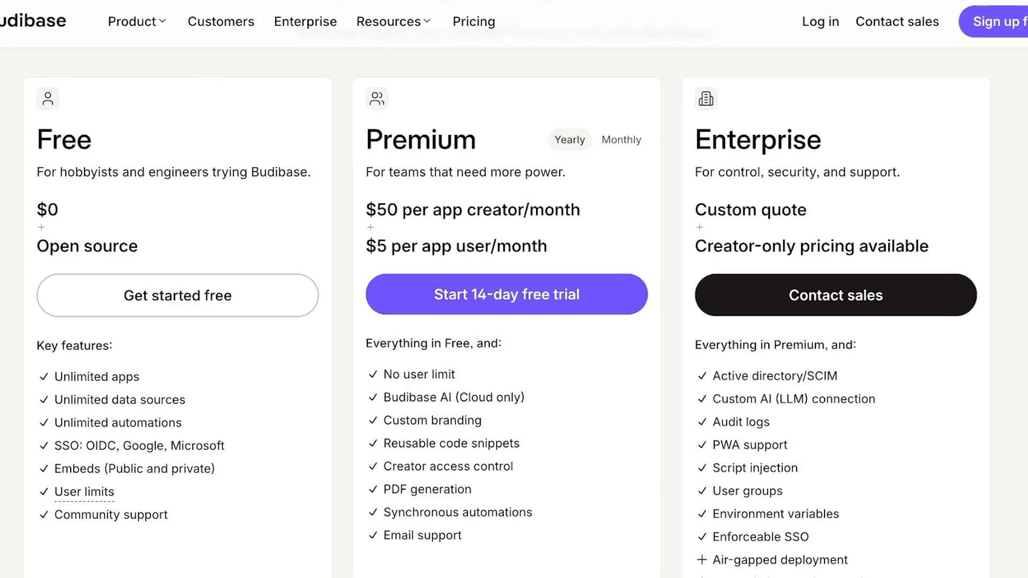
scroll(506, 321, down, 1)
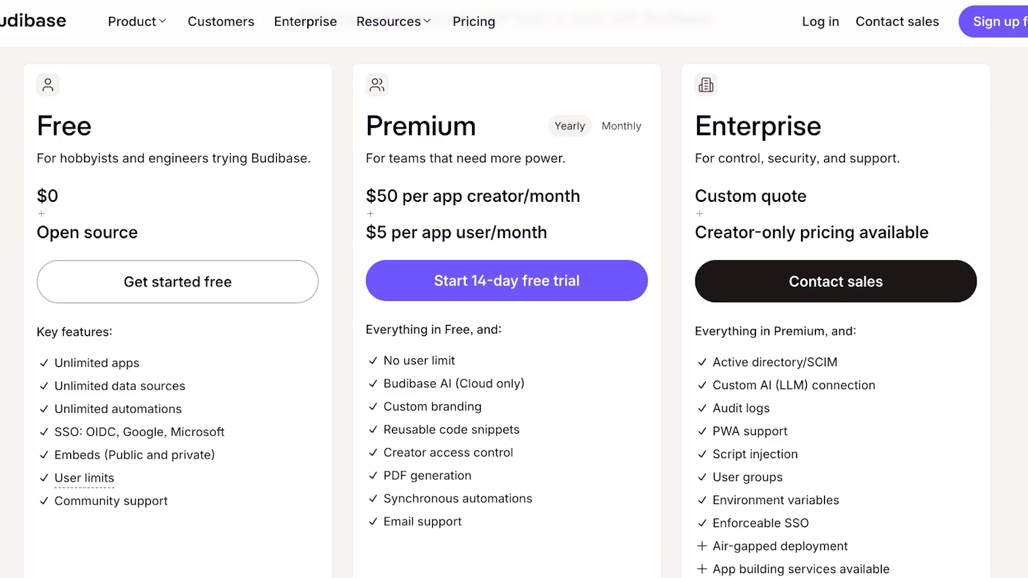
scroll(507, 321, up, 1)
click(621, 165)
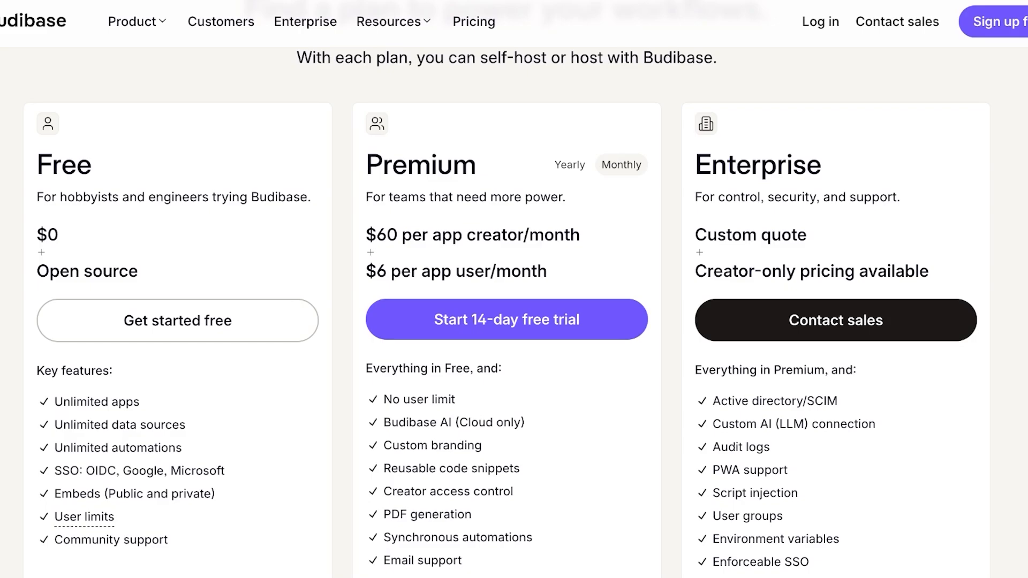
scroll(515, 321, up, 2)
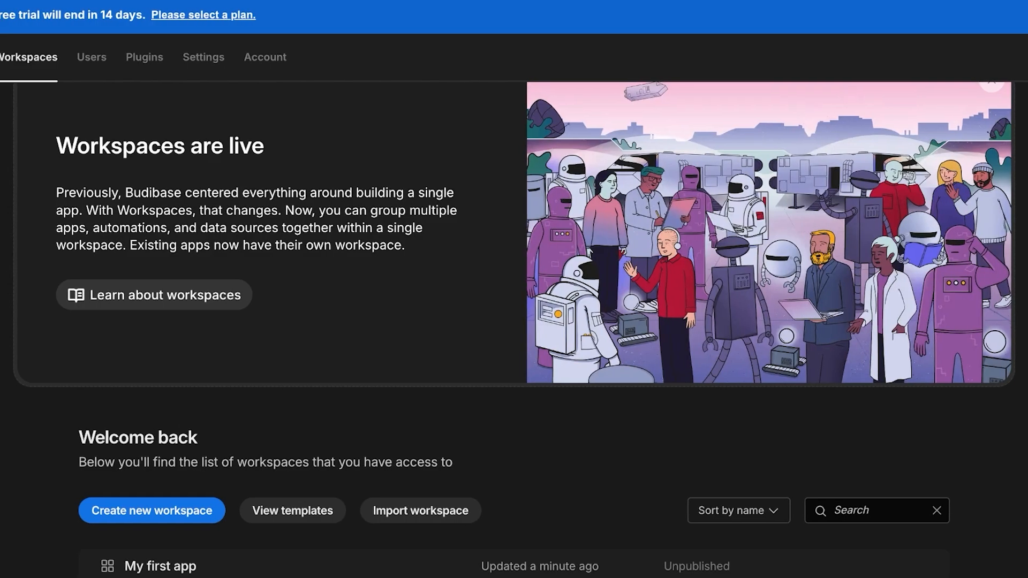
Step: View the form for creating a new workspace and cancel it
click(153, 511)
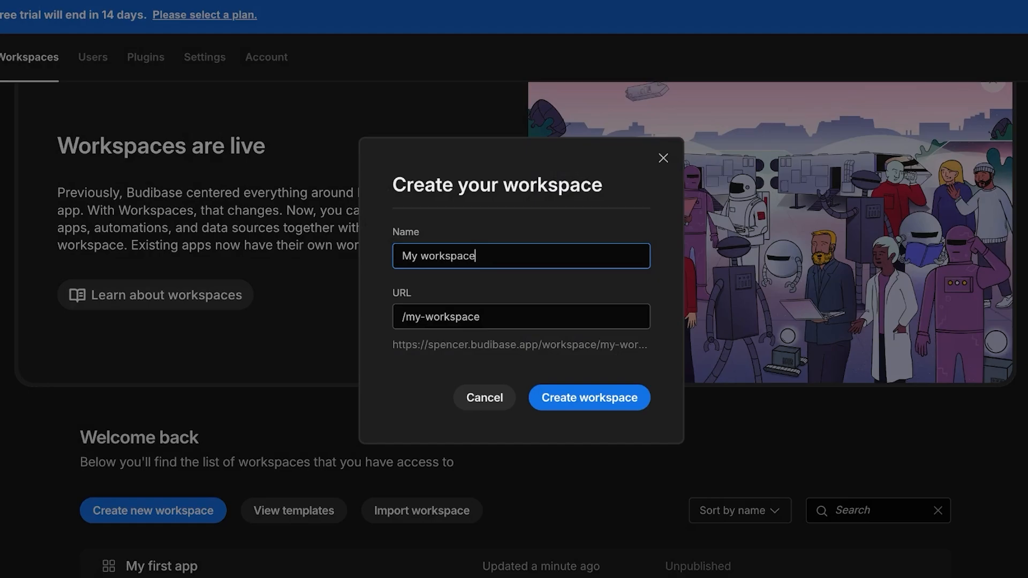
click(485, 399)
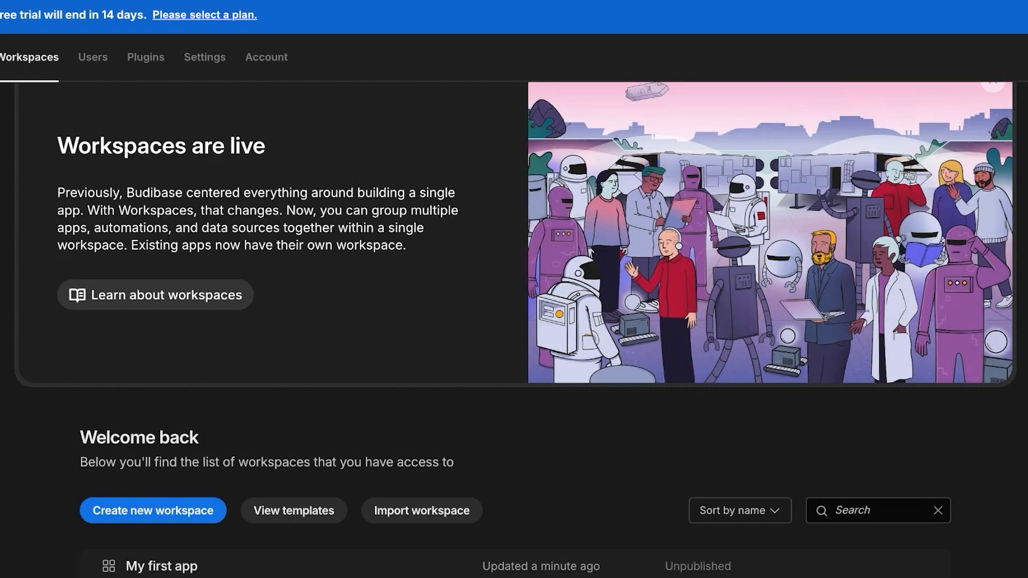